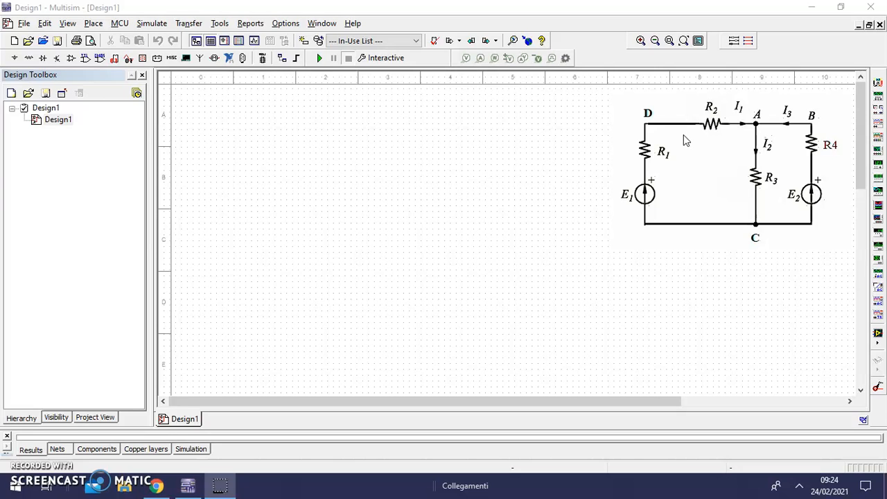
left_click(690, 136)
left_click(733, 213)
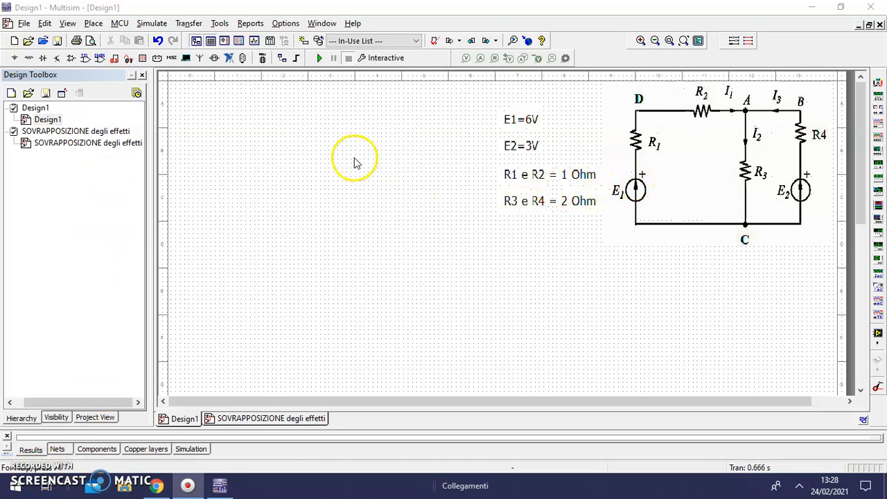
- Place two DC_POWER sources from the Sources group side by side in the empty area of the schematic
right_click(296, 173)
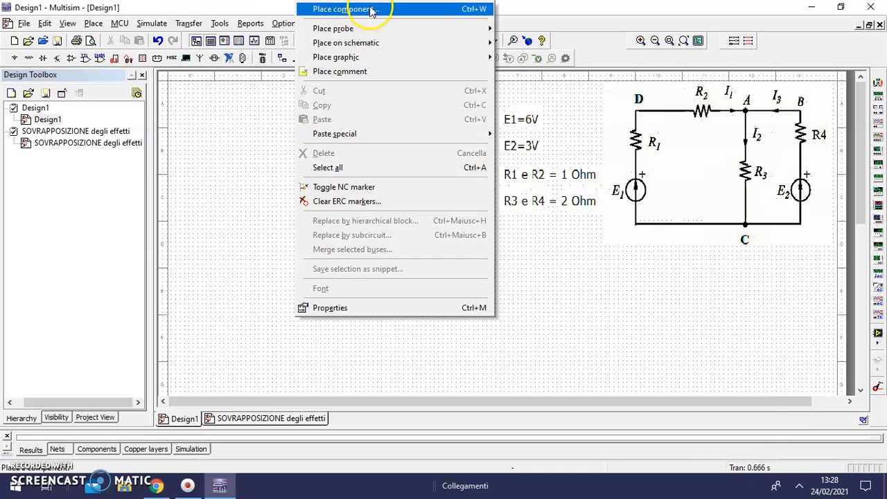
left_click(385, 9)
left_click_drag(528, 82, 296, 114)
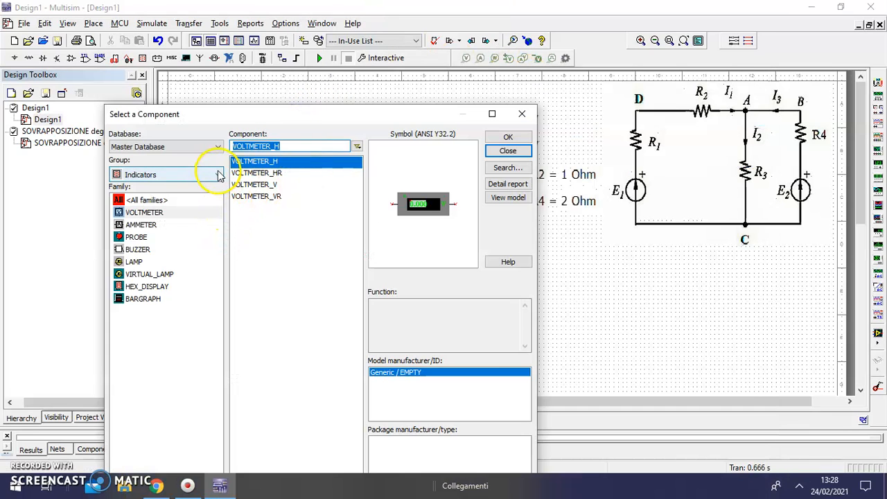
left_click(218, 174)
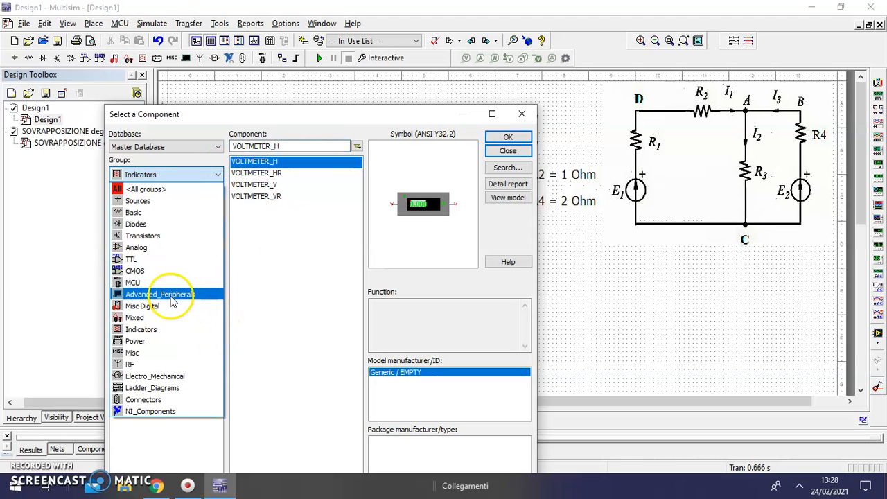
left_click(169, 201)
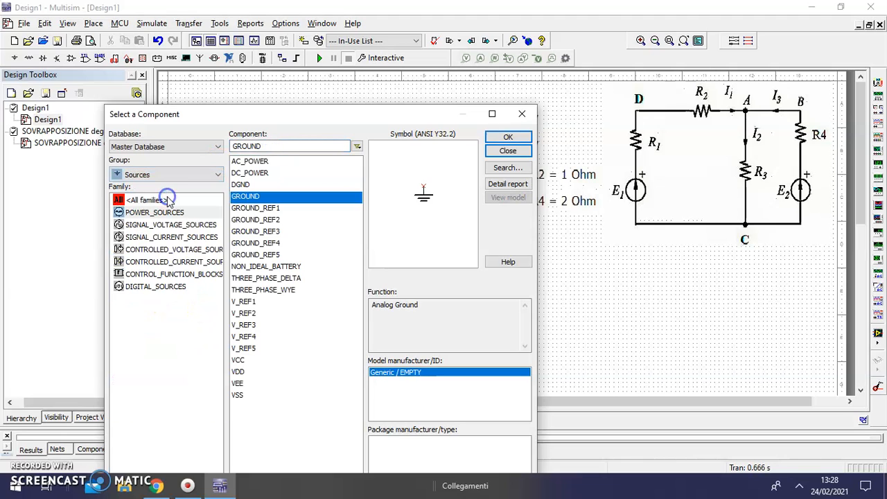
left_click(257, 173)
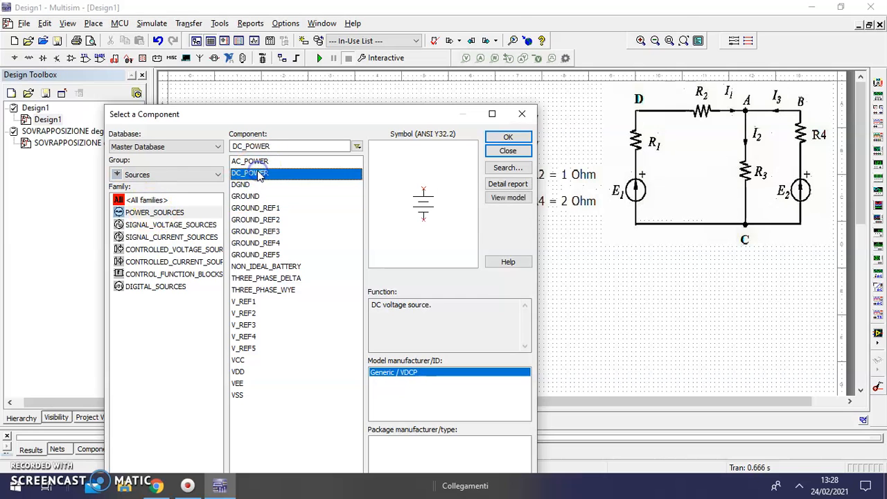
left_click(509, 138)
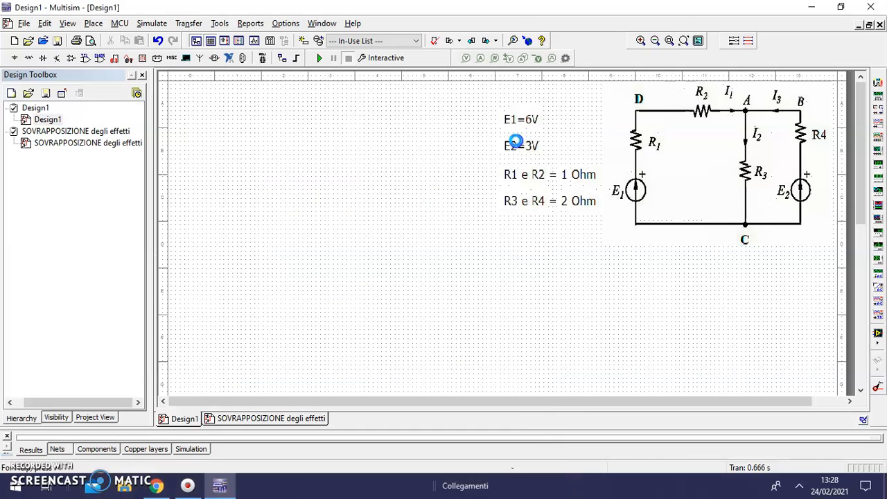
left_click(242, 277)
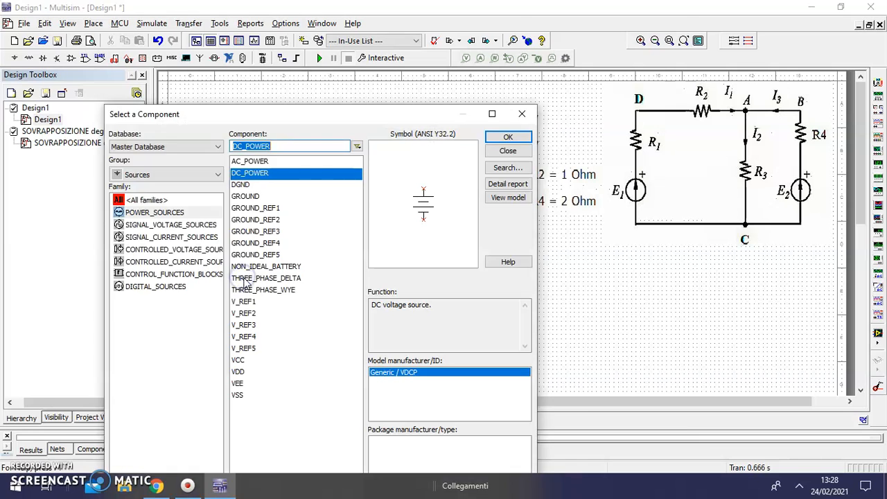
left_click(499, 140)
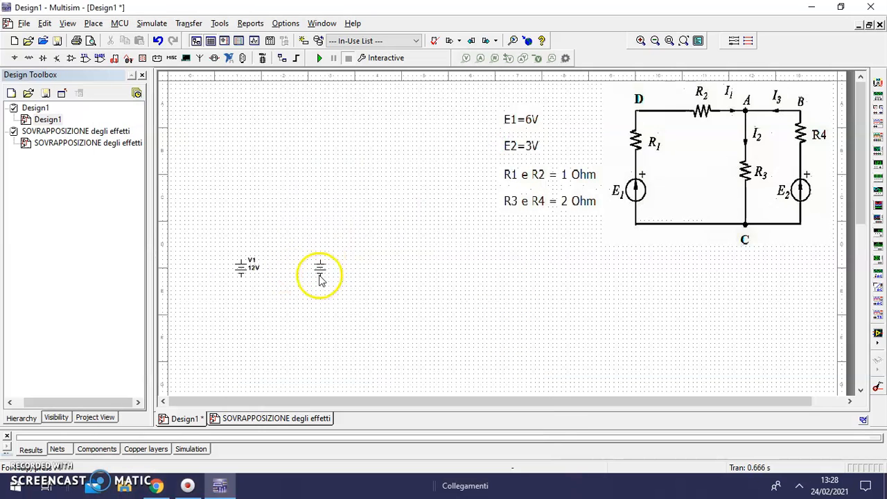
left_click(321, 275)
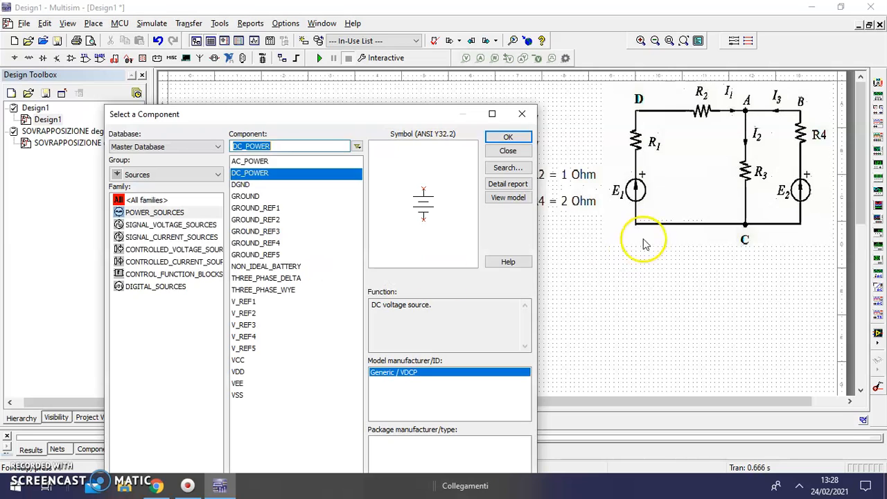
- Place a 3.0k resistor from the Basic group's RESISTOR family above the two DC sources
left_click(186, 176)
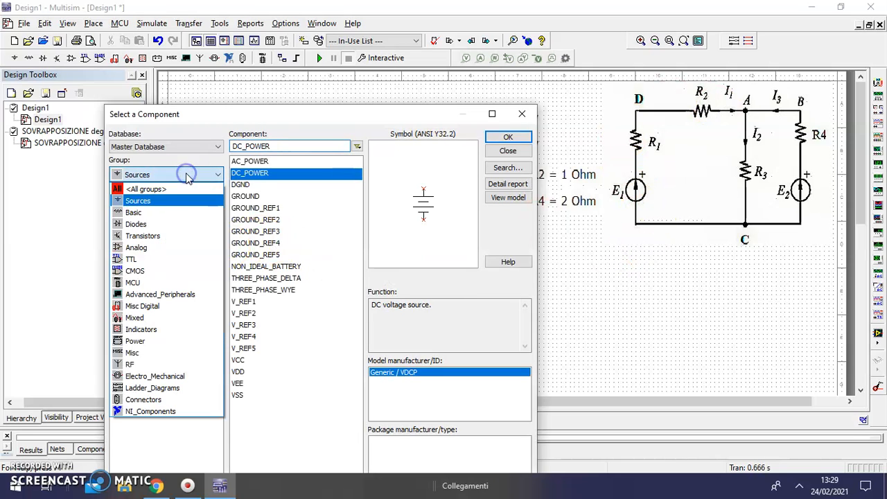
left_click(156, 217)
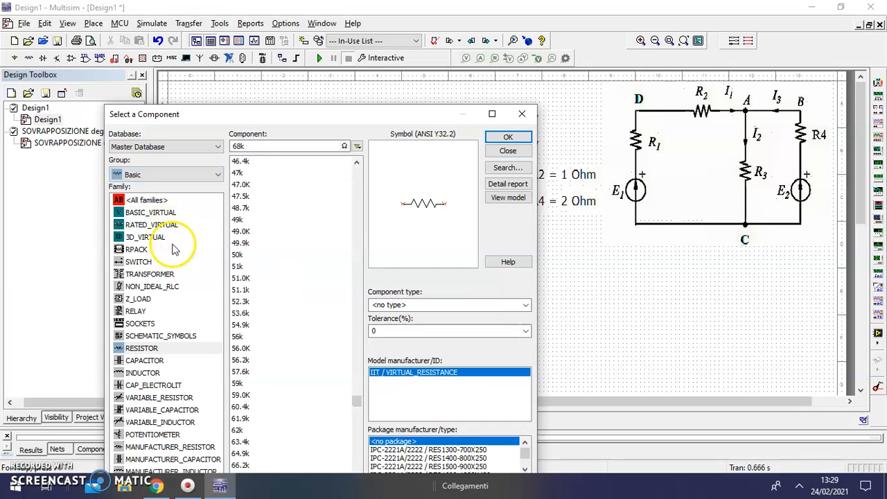
left_click(185, 352)
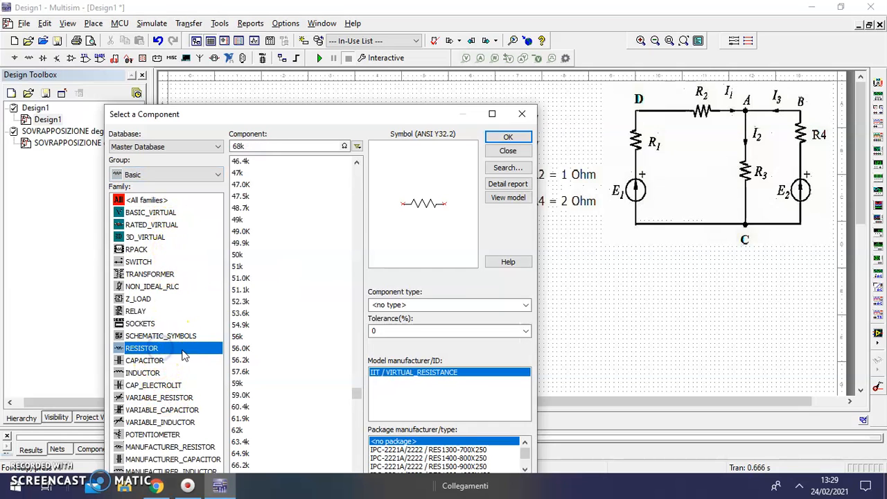
left_click_drag(360, 249, 357, 351)
scroll(316, 336, "down", 10)
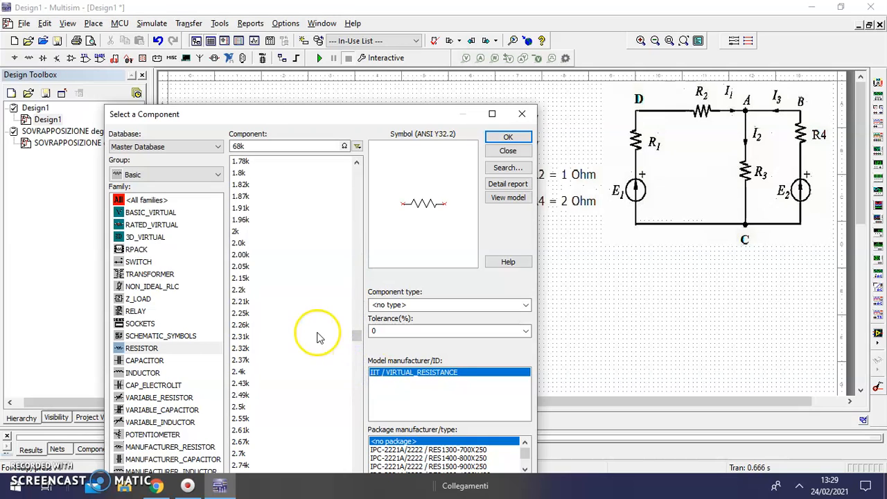
left_click(247, 361)
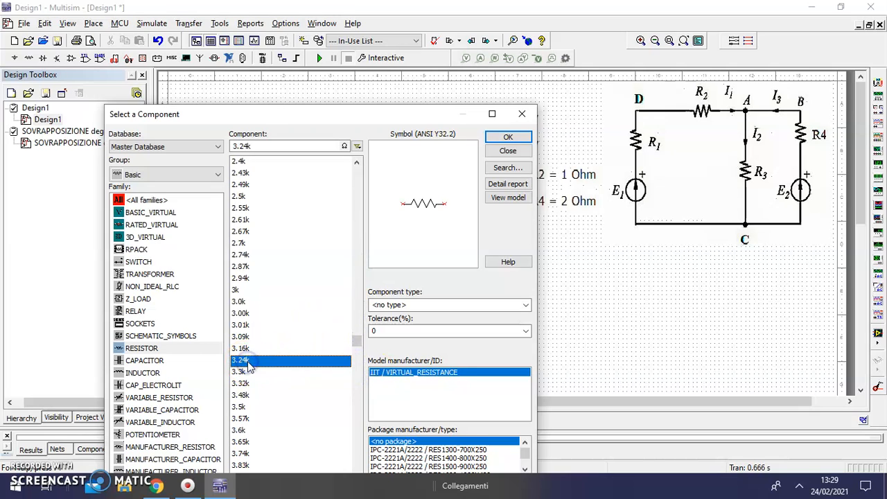
left_click(241, 302)
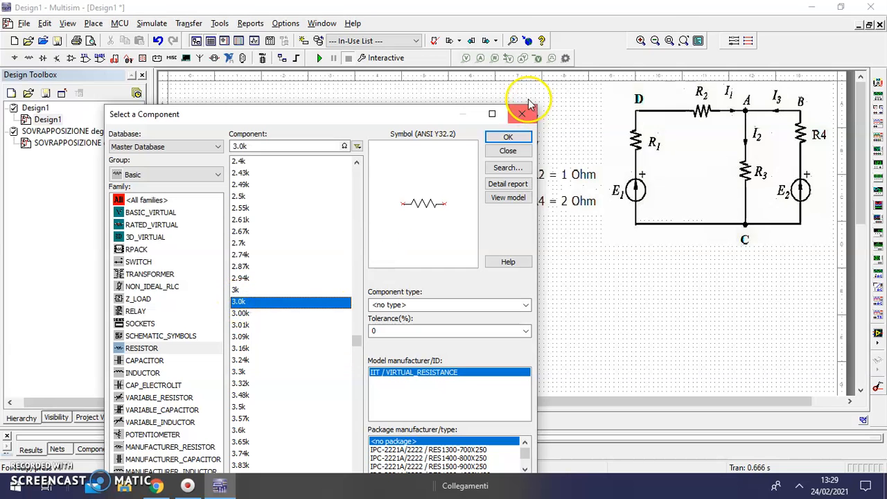
left_click(508, 137)
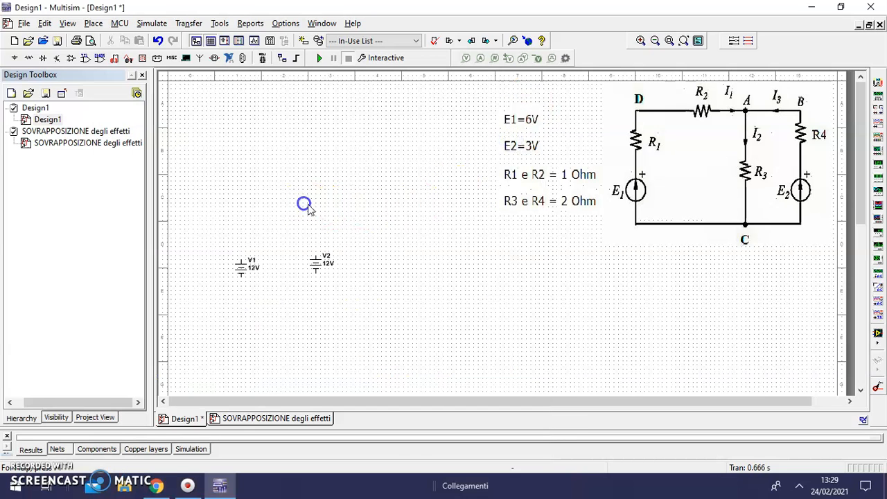
left_click(304, 203)
- Add three more 3k resistors at separate spots around the first resistor
left_click(509, 137)
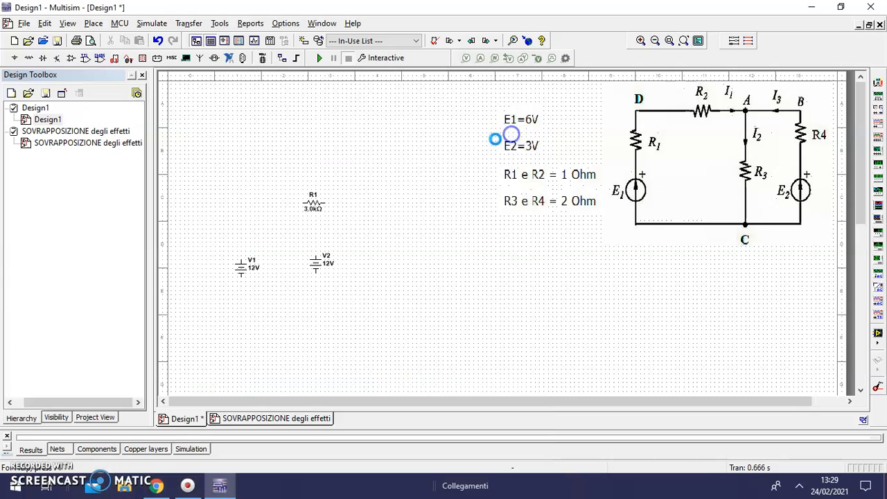
left_click(381, 217)
left_click(509, 136)
left_click(361, 183)
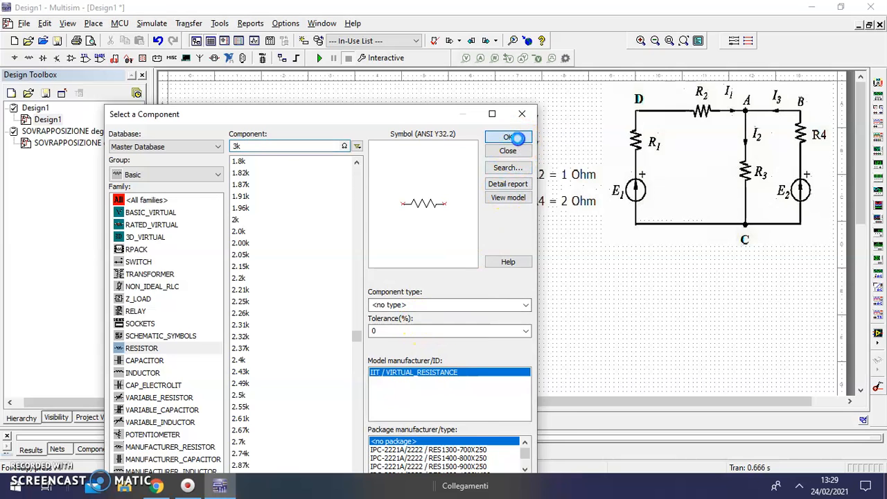
left_click(508, 138)
left_click(383, 273)
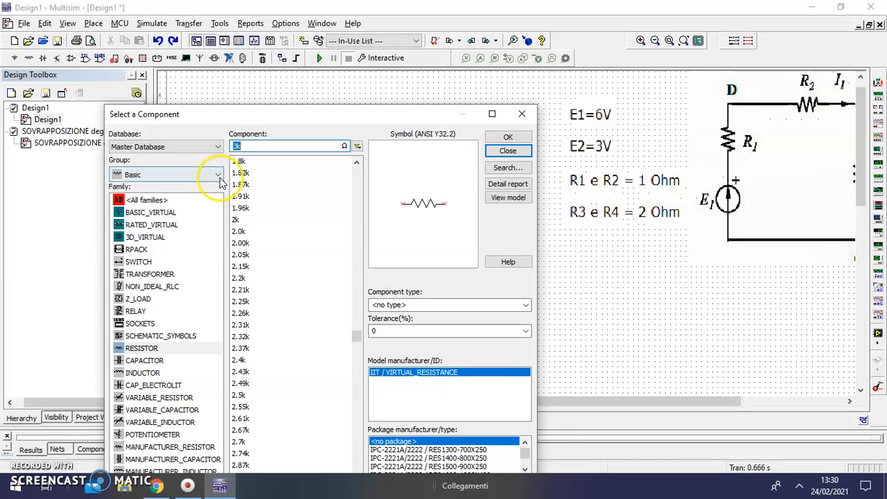
- Place a GROUND symbol from the Sources group's POWER_SOURCES family beside the lowest resistor
left_click(218, 174)
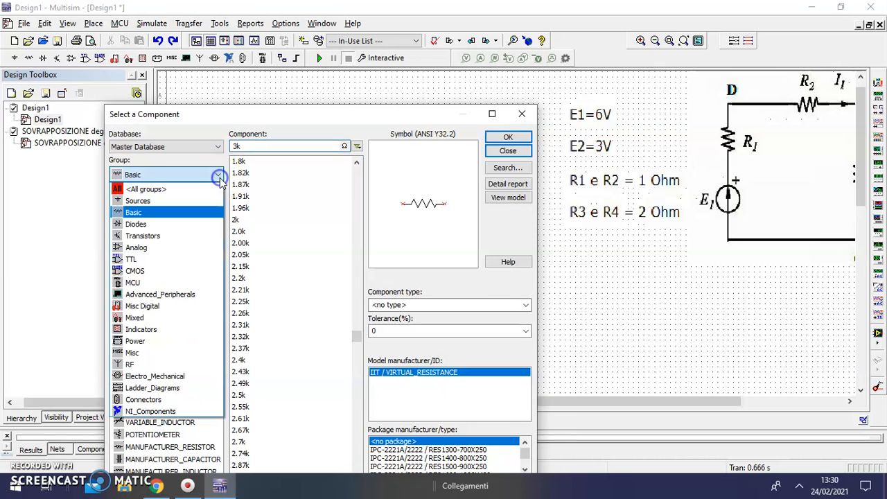
left_click(142, 201)
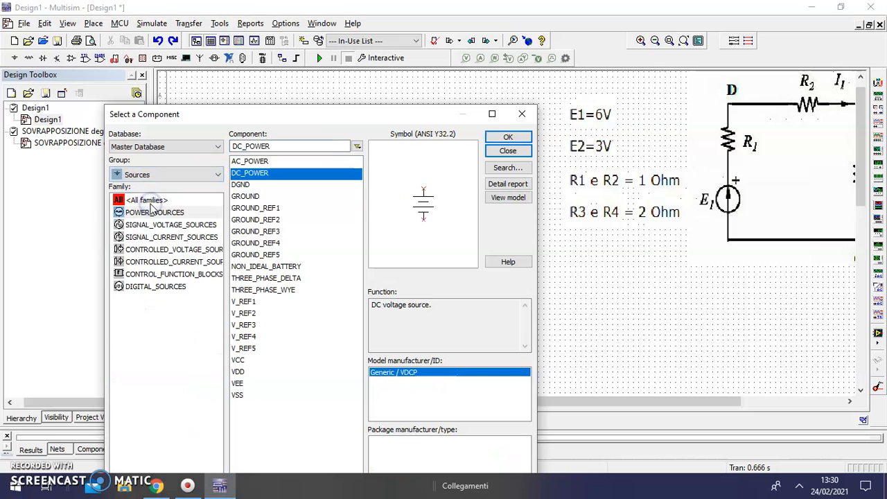
left_click(247, 194)
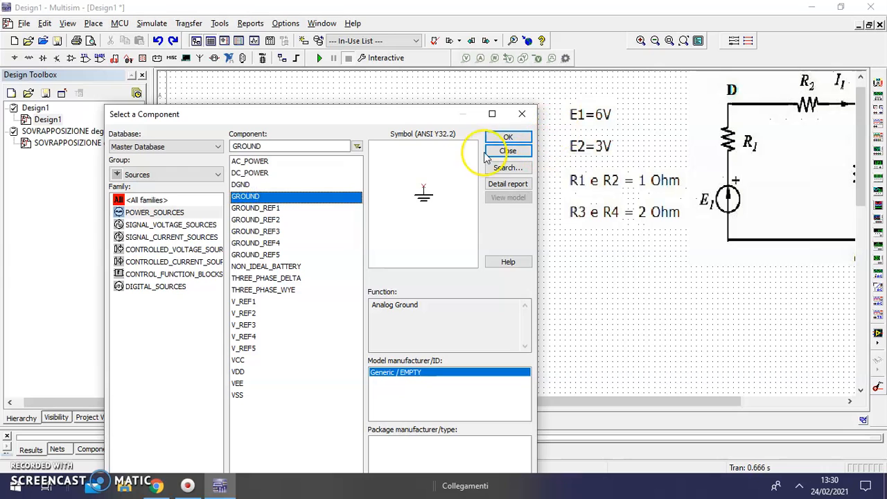
left_click(506, 137)
left_click(491, 281)
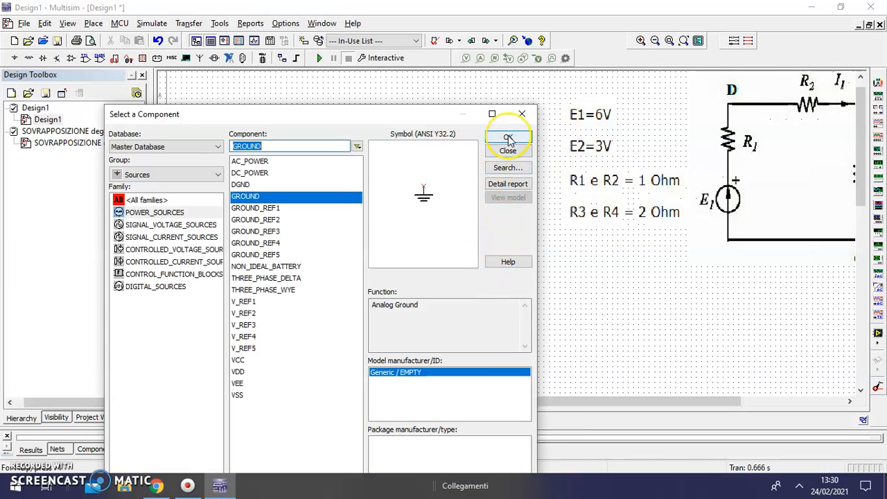
left_click(508, 139)
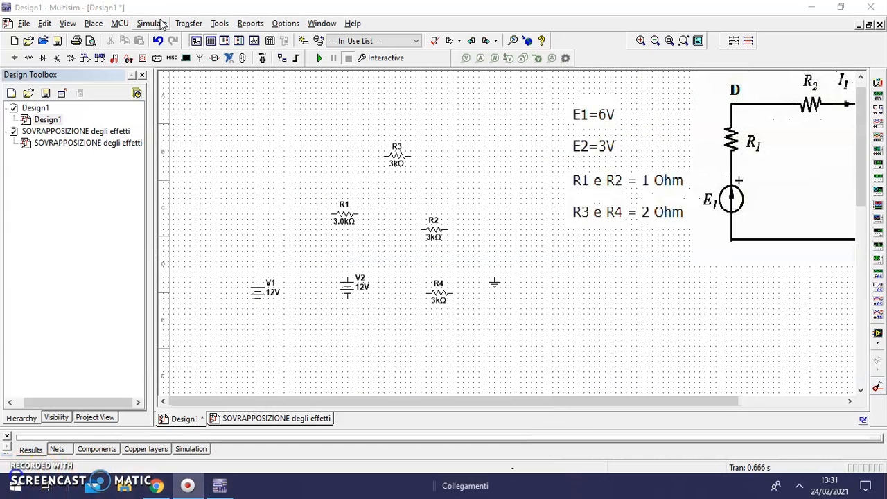
- Set the voltage of DC source V1 to 6 V
key("ctrl+r")
left_click(243, 297)
left_click(353, 296)
double_click(248, 292)
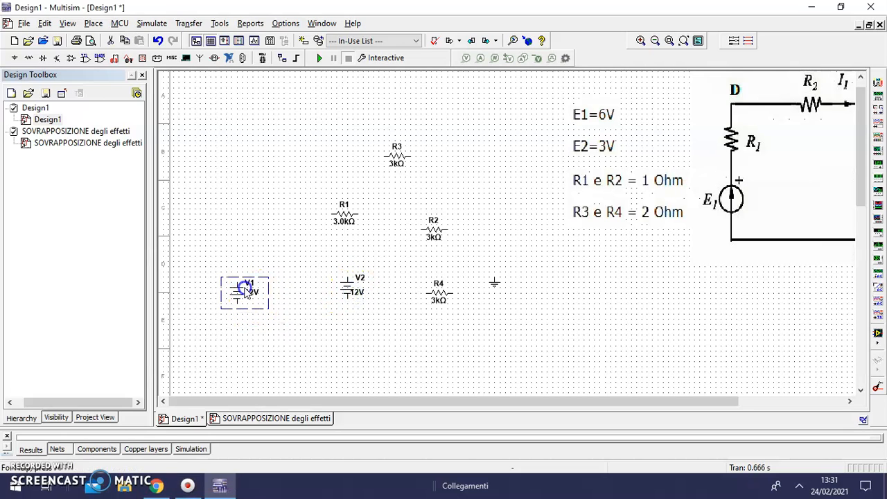
left_click(496, 135)
type("6")
left_click(500, 421)
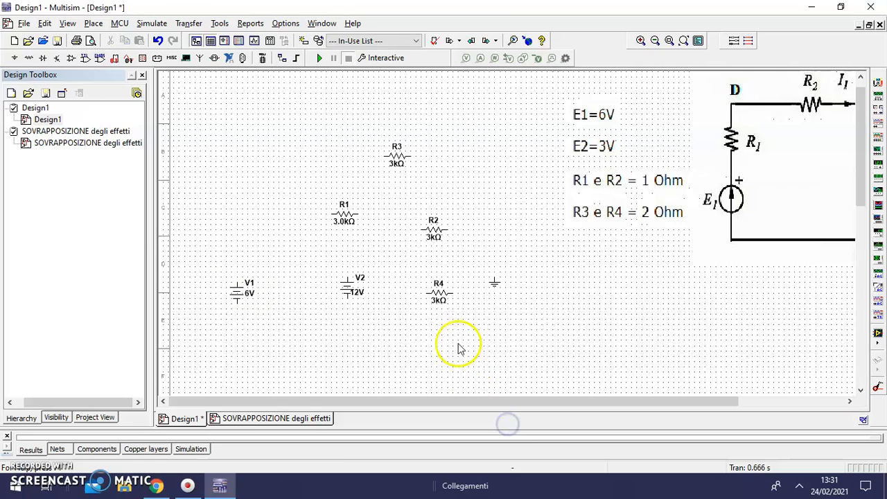
- Set the voltage of DC source V2 to 3 V
left_click(346, 286)
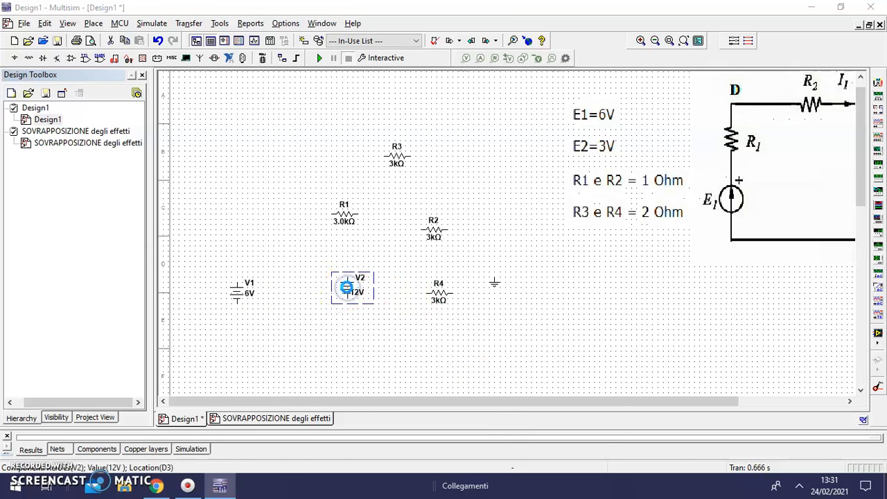
double_click(347, 287)
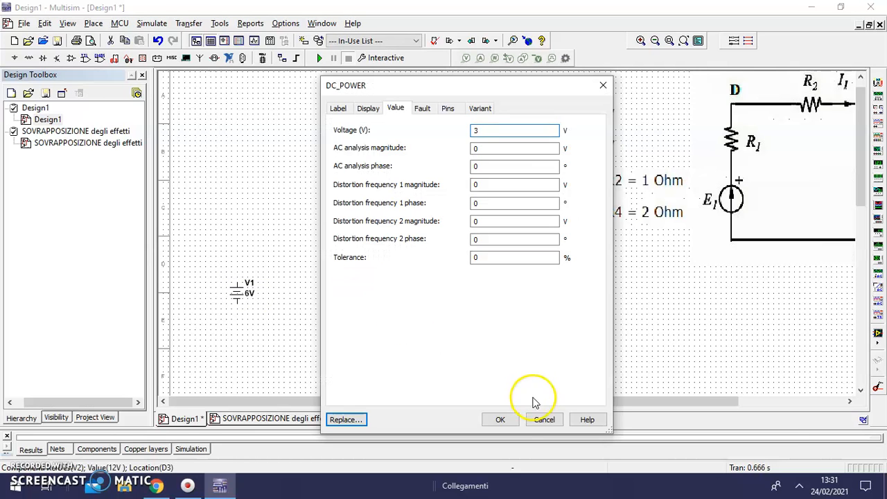
left_click(507, 419)
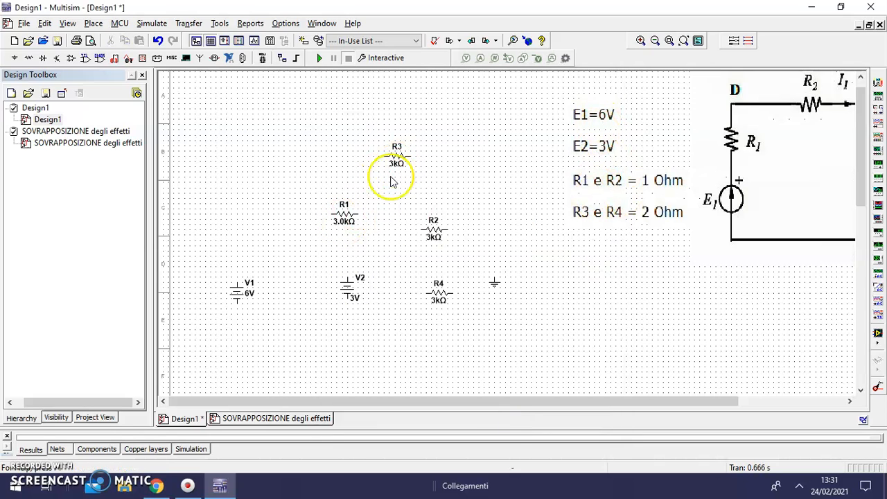
- Set the resistance of R1 and R2 to 1 Ω, as listed beside the reference circuit
left_click(342, 221)
double_click(342, 220)
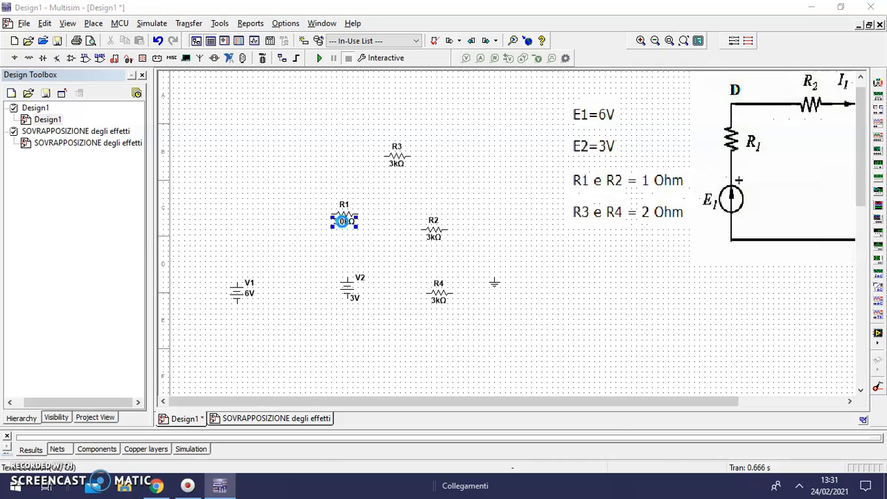
type("1")
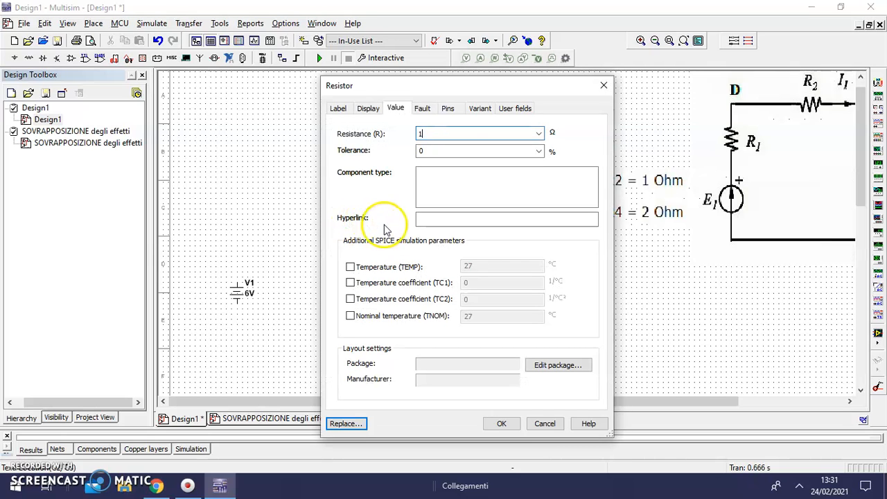
left_click(501, 424)
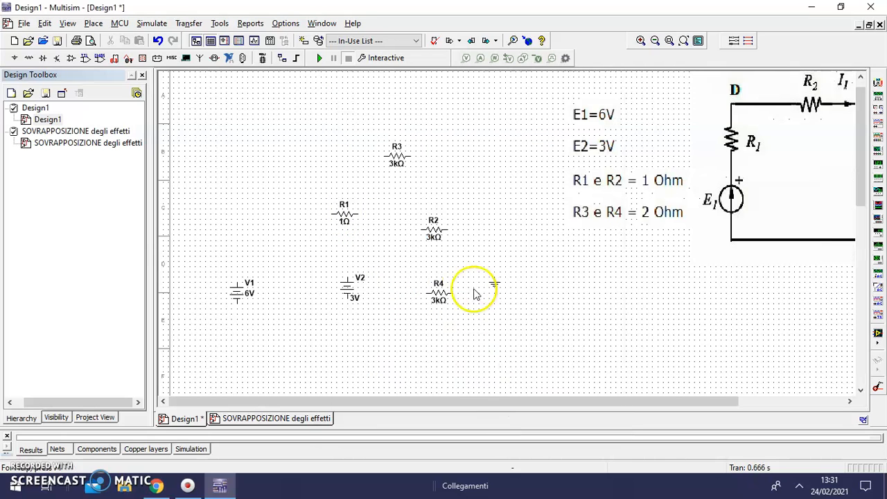
left_click(436, 236)
double_click(438, 236)
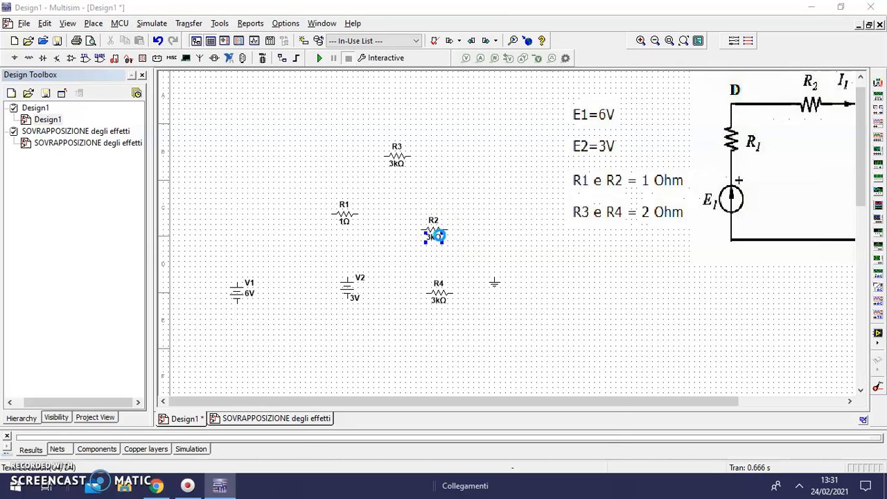
left_click(502, 423)
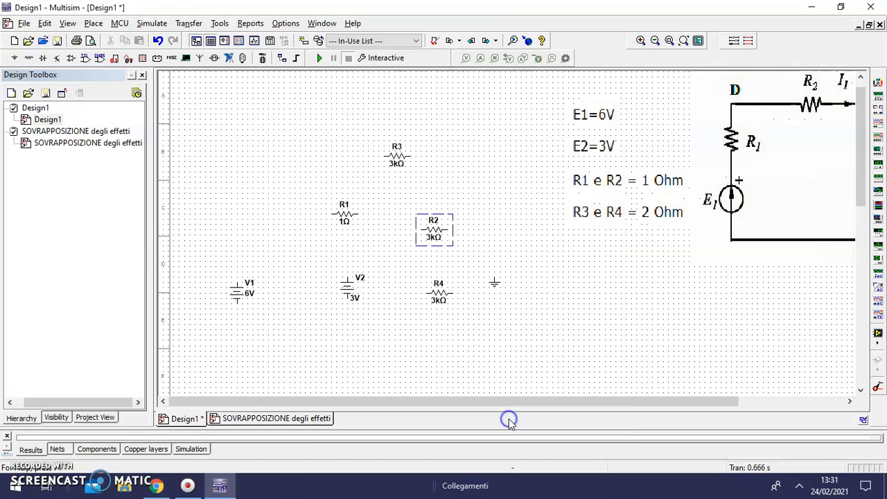
- Set the resistance of R3 and R4 to 2 Ω, as listed beside the reference circuit
left_click(396, 162)
double_click(396, 162)
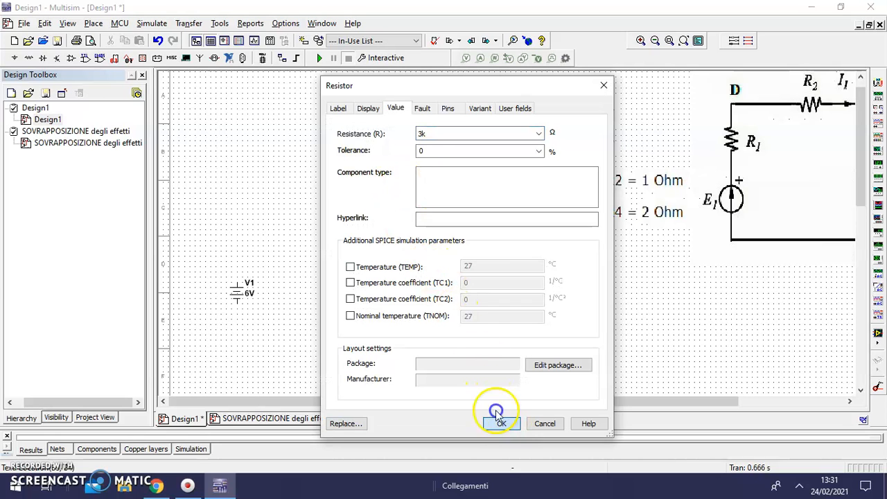
double_click(436, 132)
type("2")
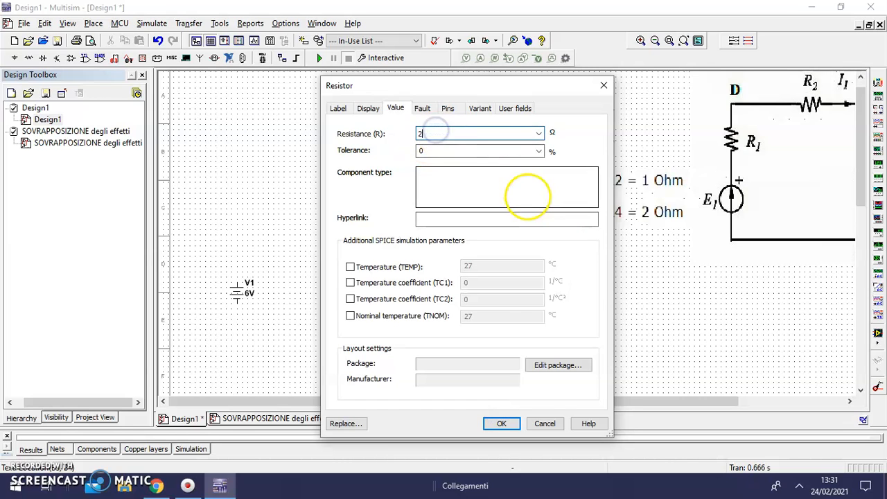
left_click(512, 424)
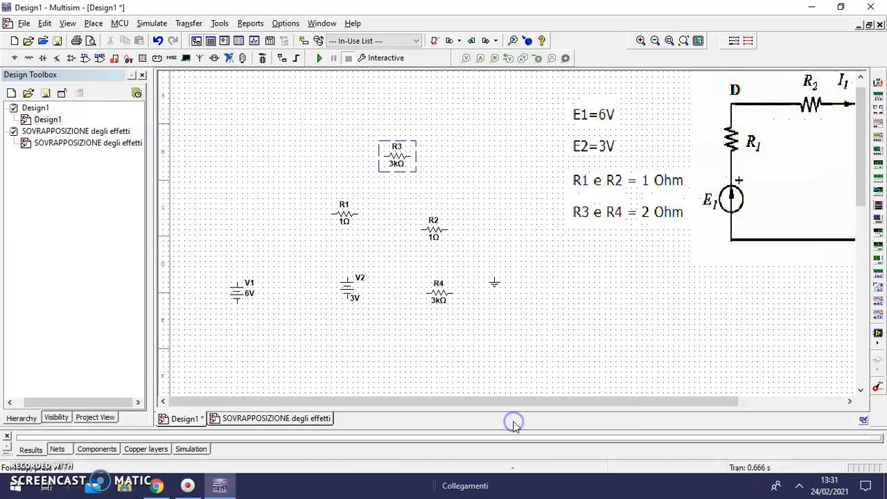
left_click(438, 298)
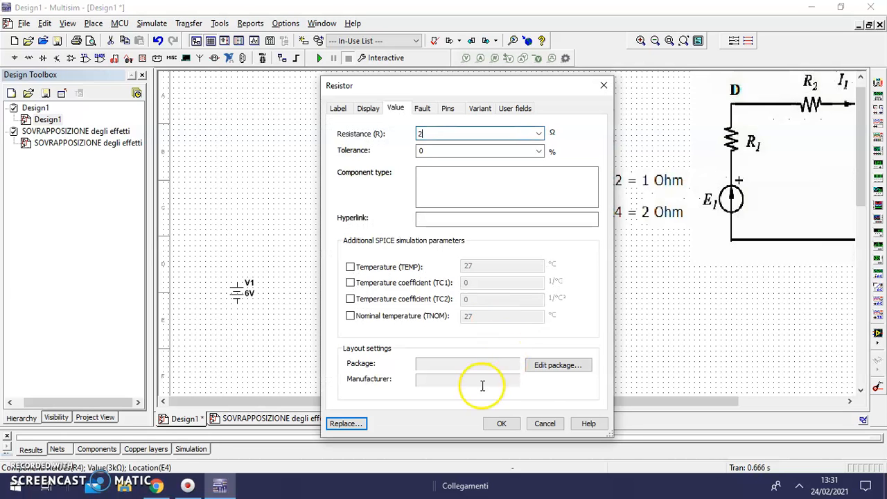
left_click(501, 423)
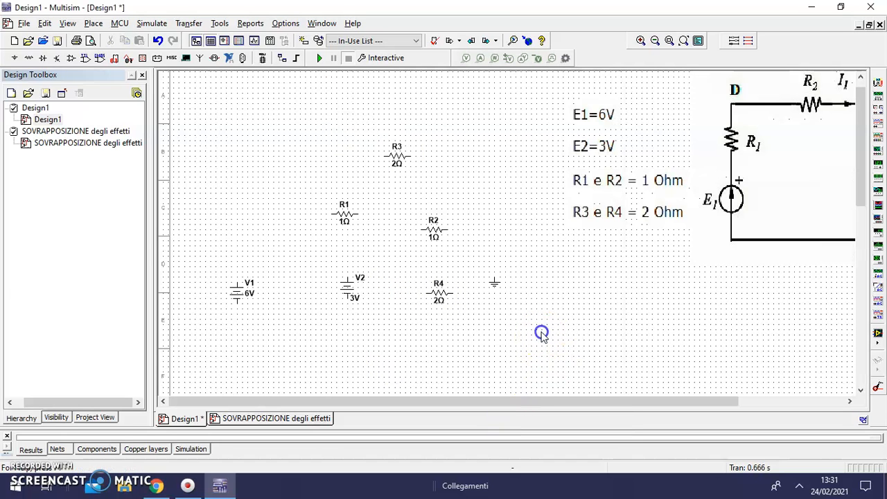
- Spread out the unwired components, with the four resistors above, V2 well to the right of V1, and the ground symbol lowest
left_click(496, 291)
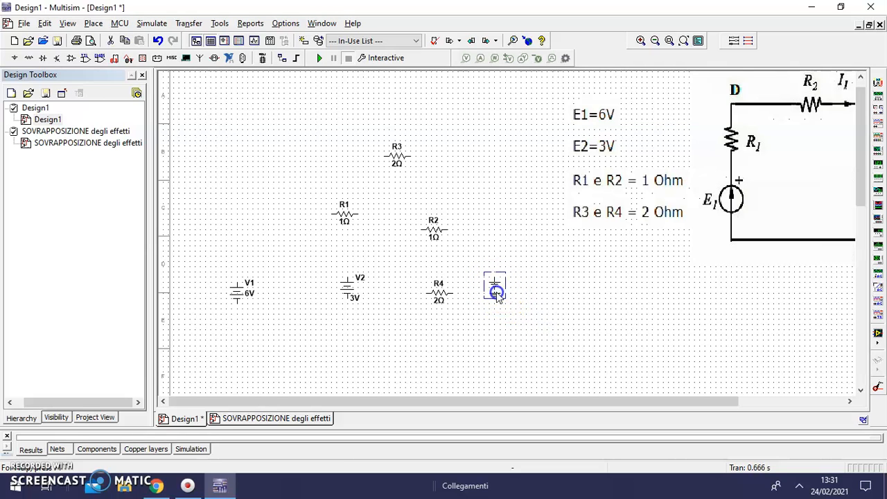
left_click_drag(493, 343, 493, 351)
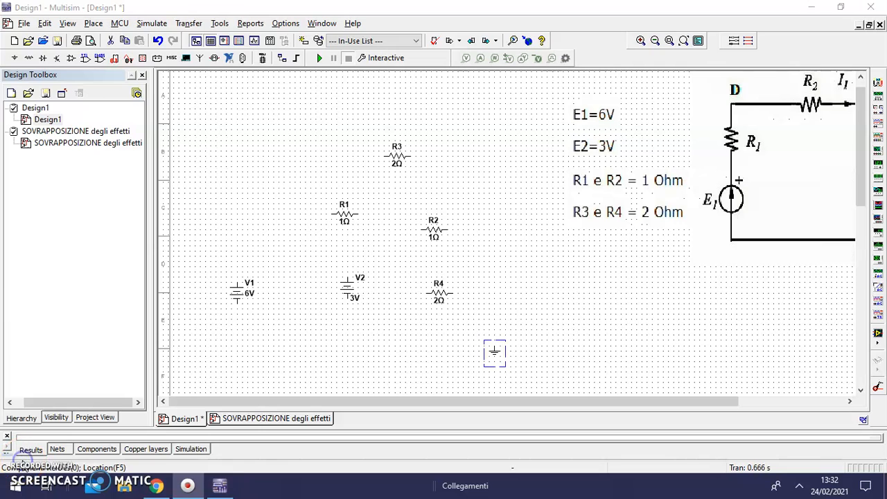
left_click_drag(257, 121, 472, 256)
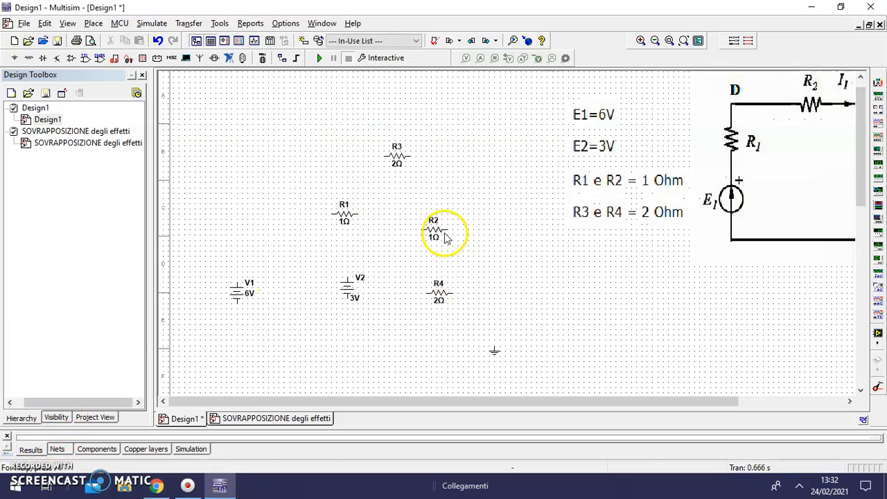
left_click_drag(466, 261, 467, 259)
left_click_drag(426, 229, 300, 213)
left_click_drag(443, 294, 418, 159)
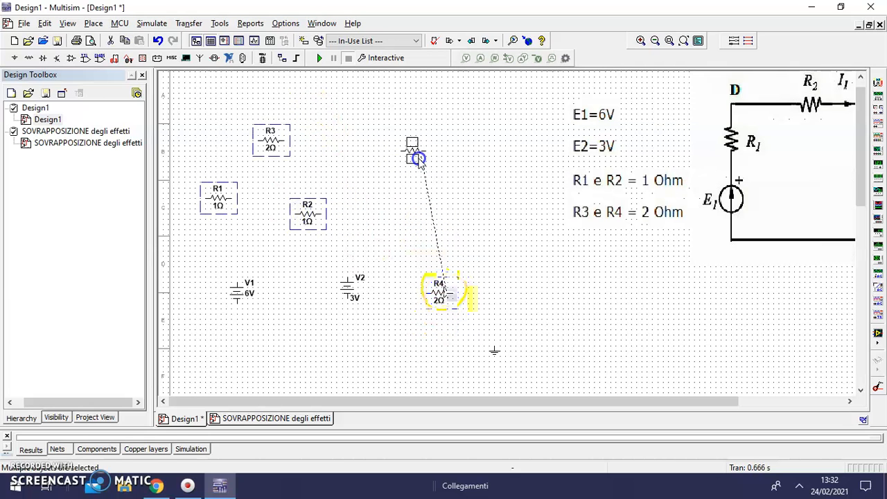
left_click(431, 295)
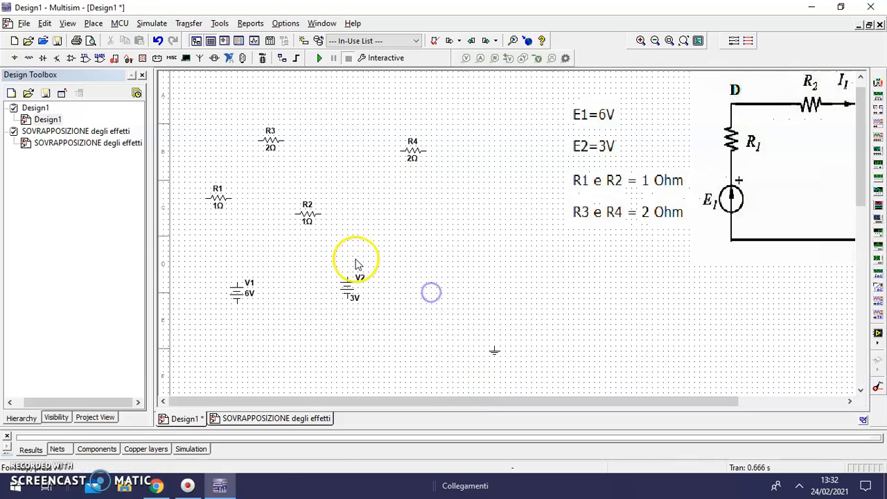
left_click_drag(306, 255, 398, 331)
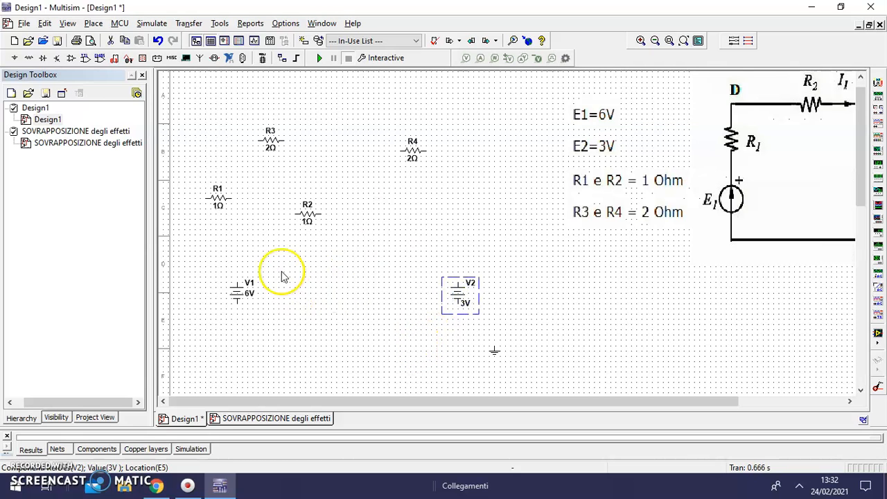
- Position R1 directly above V1, rotated 90° counter clockwise, and wire its lower end to V1's positive terminal
left_click(215, 198)
left_click_drag(233, 216, 239, 210)
right_click(243, 217)
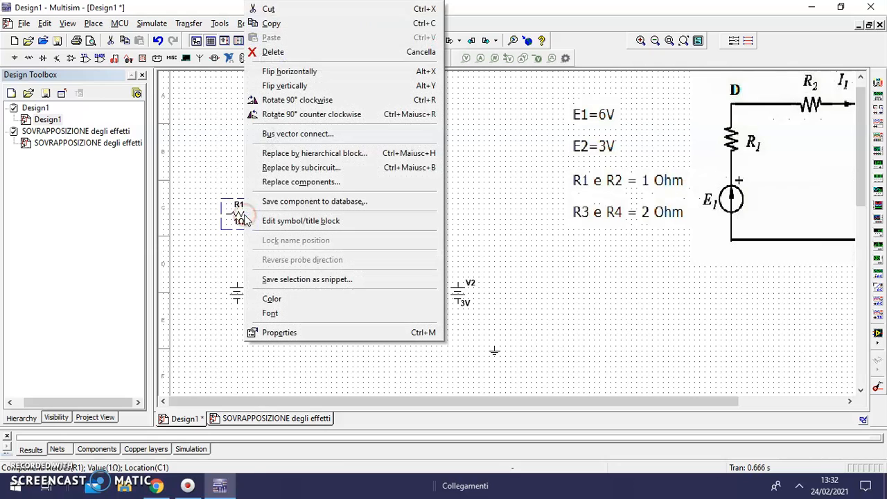
left_click(369, 116)
left_click(236, 290)
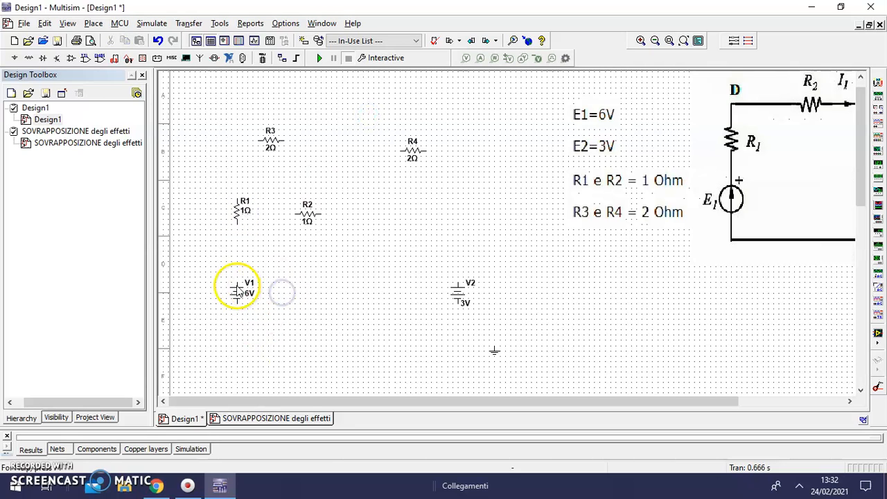
left_click(237, 223)
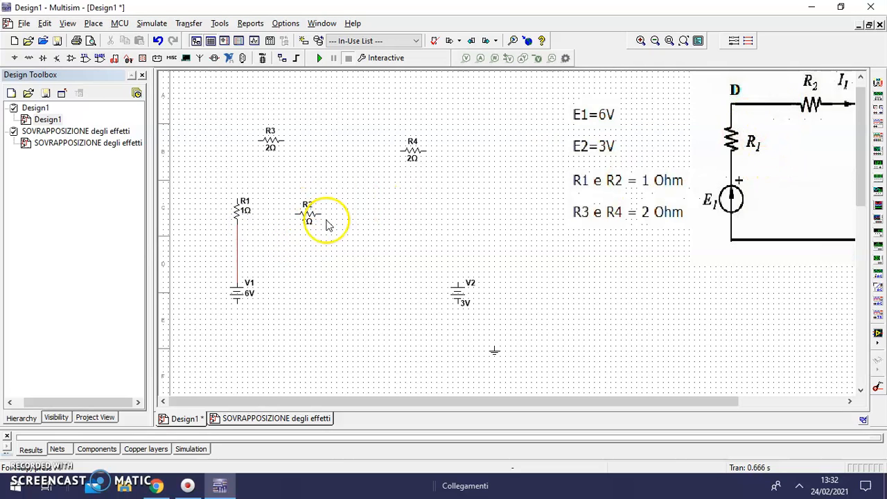
- Move R3 away to the right, then place R2 above and right of R1 and wire it to R1's upper end
left_click_drag(271, 143, 449, 203)
left_click(357, 244)
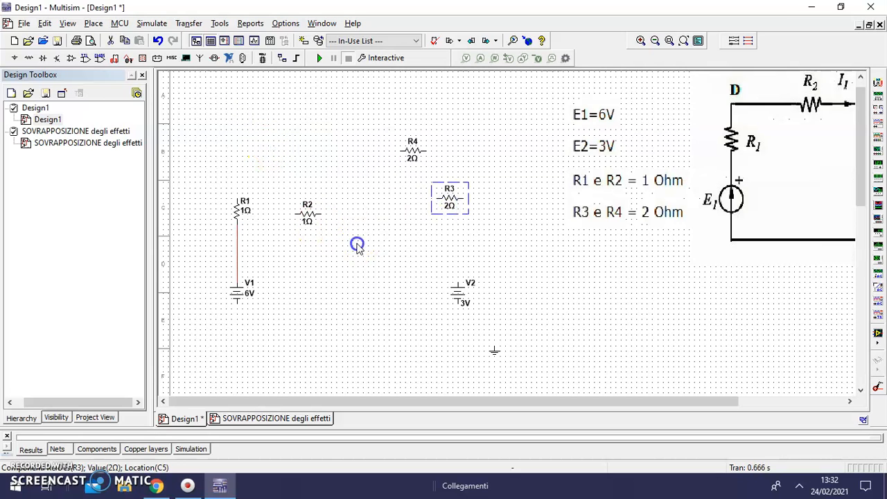
left_click_drag(286, 194, 286, 194)
left_click(307, 208)
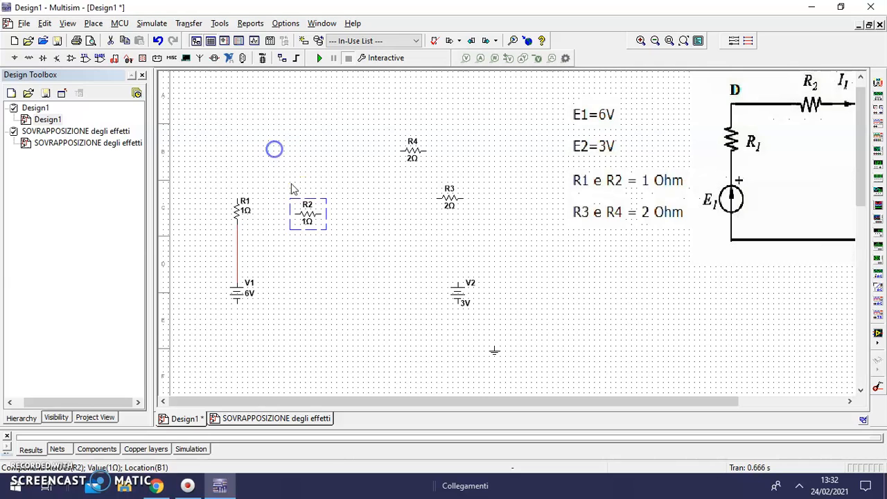
left_click_drag(291, 184, 274, 149)
left_click(316, 218)
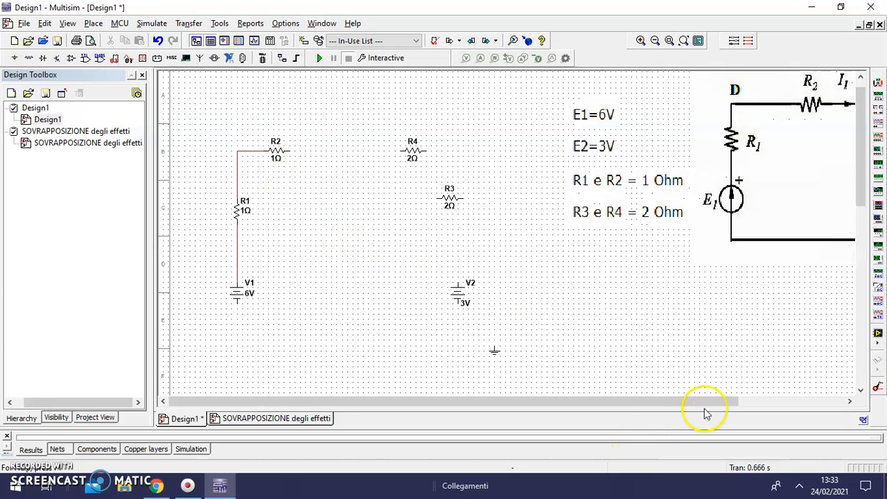
- Rotate R3 90° clockwise, place it between the two source branches, and wire its upper end to R2
left_click_drag(695, 403, 725, 400)
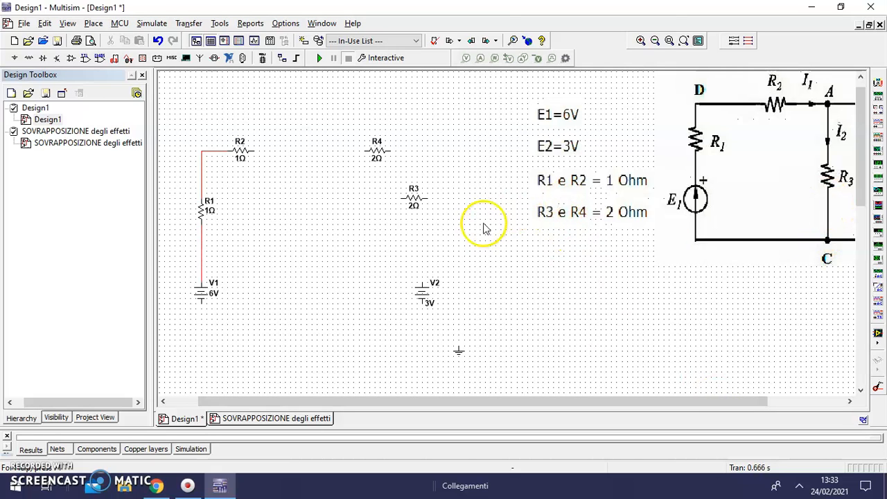
left_click(411, 202)
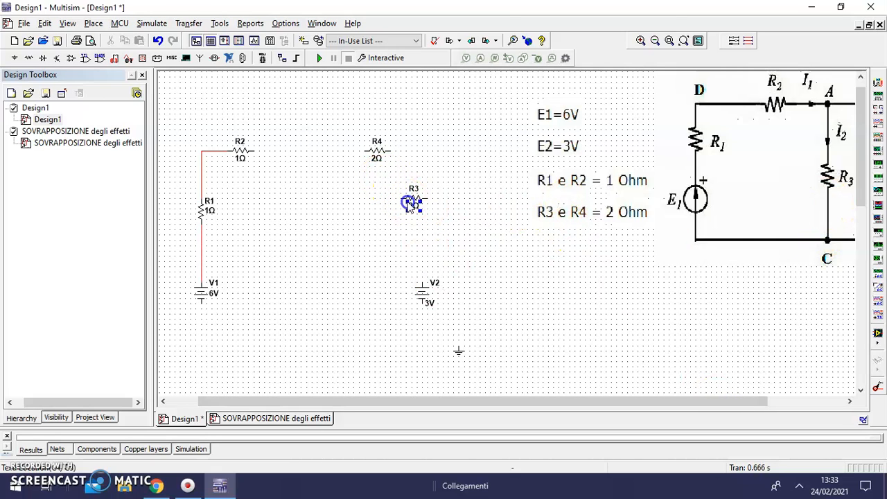
right_click(413, 198)
left_click(496, 104)
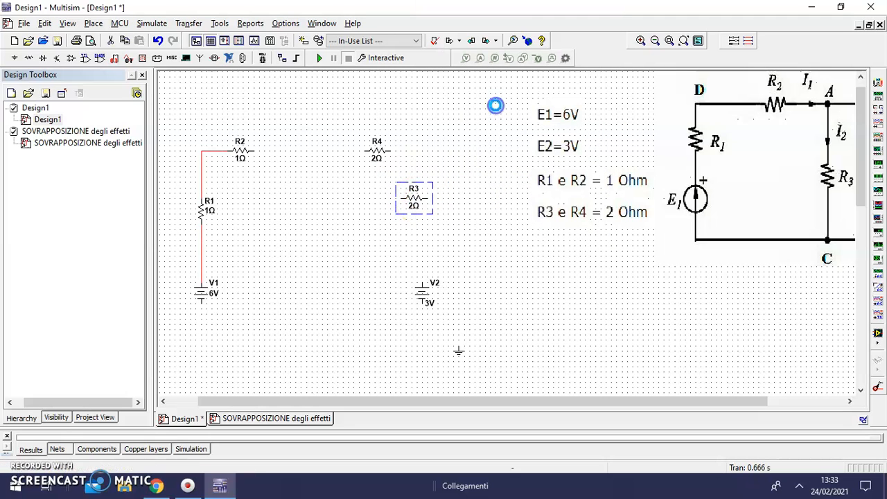
left_click(411, 203)
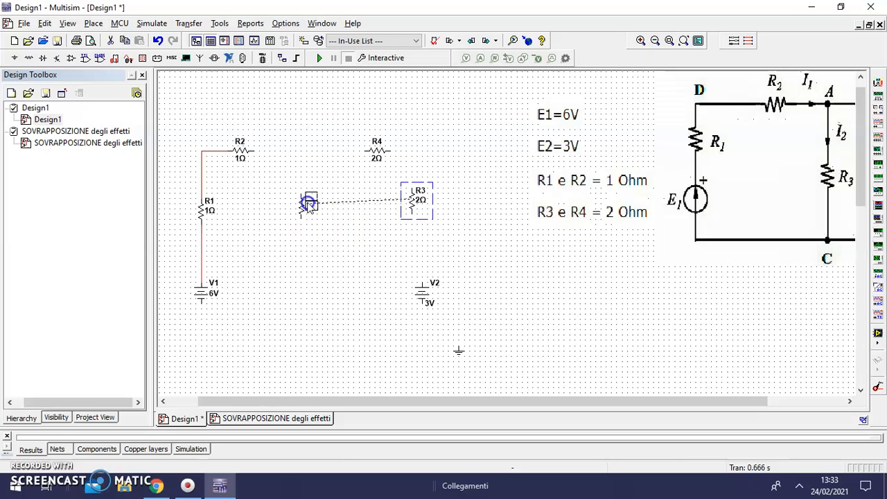
mouse_move(326, 204)
left_mouse_down()
mouse_move(273, 151)
mouse_move(257, 151)
left_mouse_up()
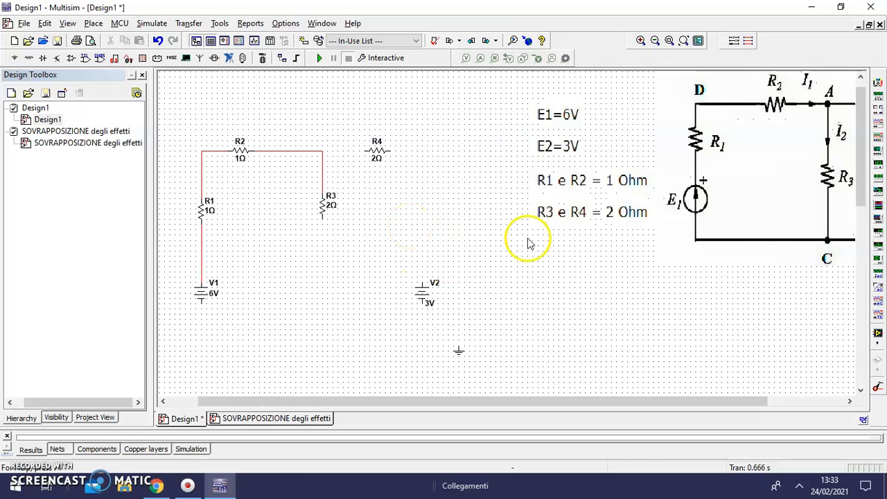
- Rotate R4 90° counter clockwise and align it vertically above V2
right_click(296, 153)
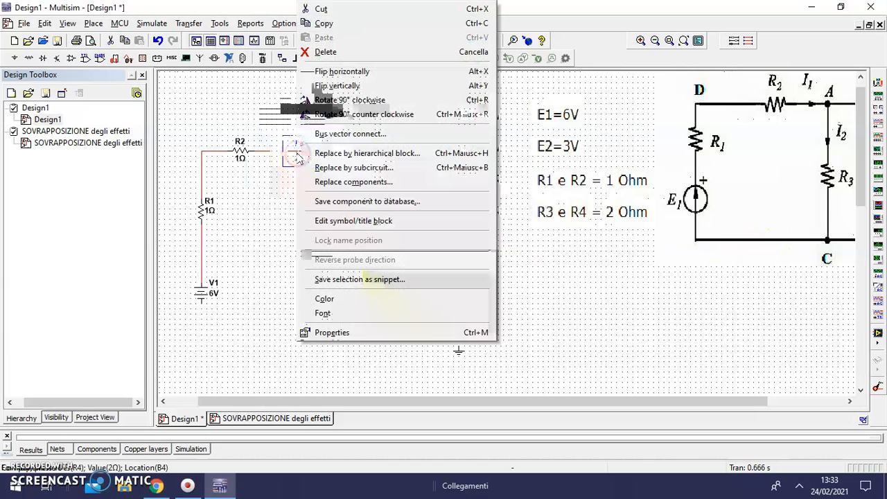
left_click(376, 116)
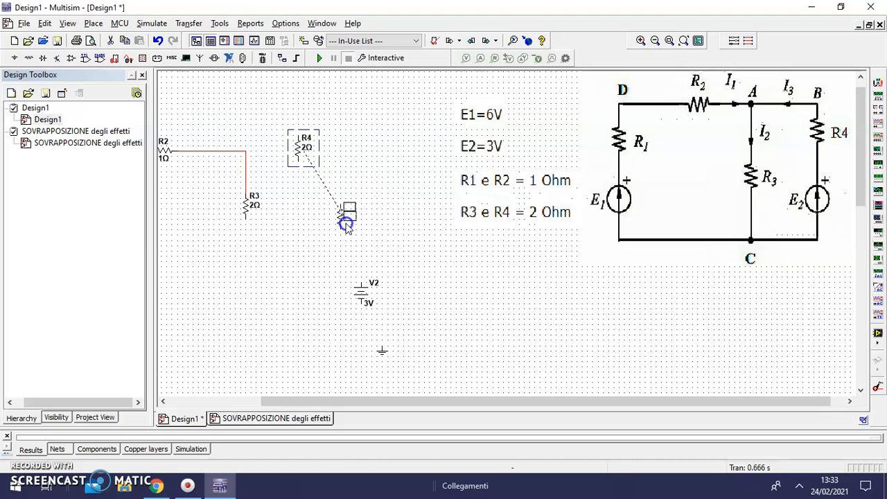
left_click_drag(366, 210, 367, 207)
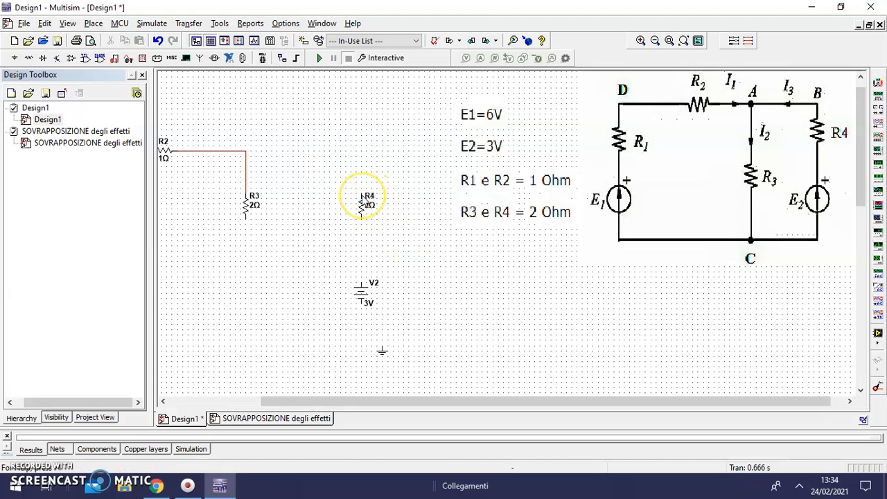
left_click(361, 201)
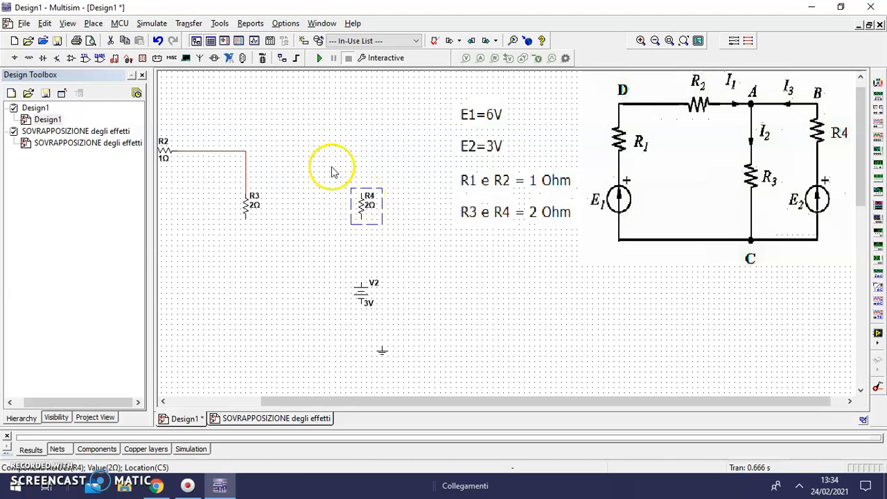
left_click(360, 161)
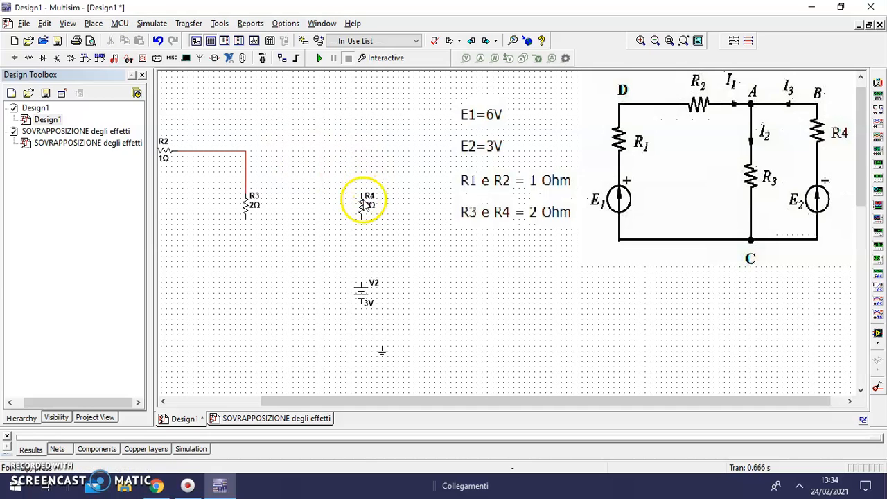
- Wire R4's upper end to the corner joining R2 and R3, and its lower end to V2's positive terminal
left_click(362, 193)
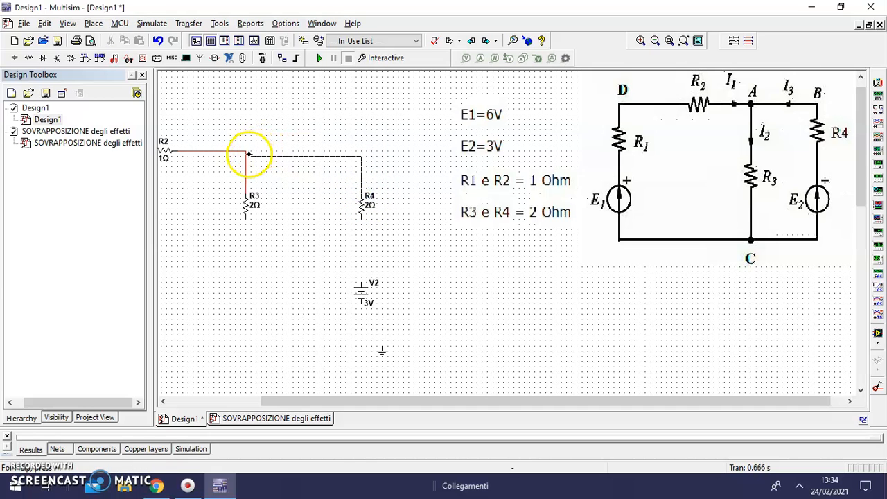
left_click(246, 151)
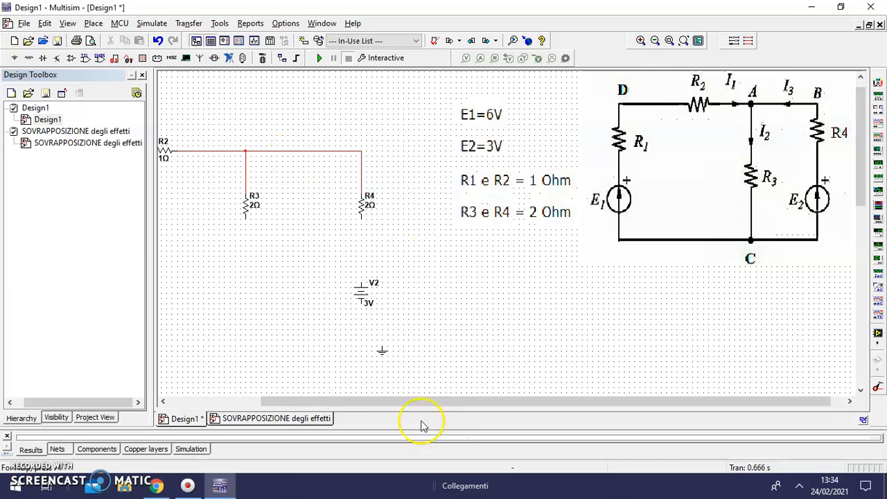
left_click_drag(337, 402, 272, 402)
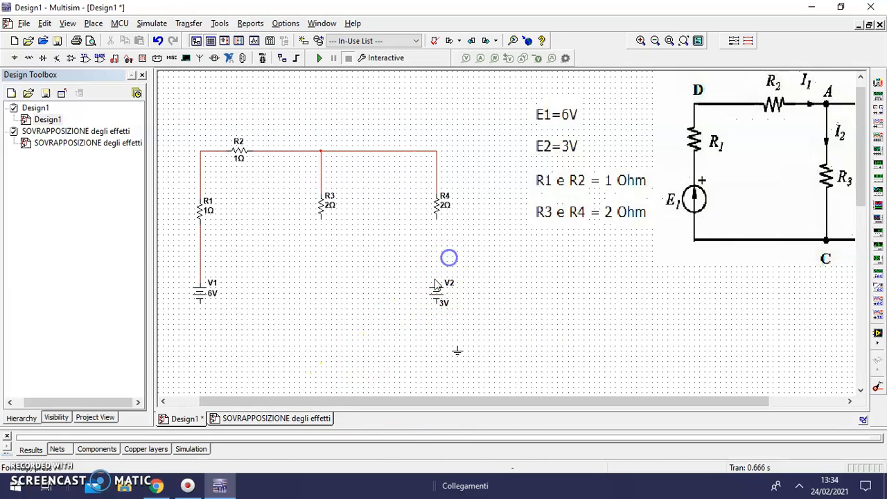
left_click_drag(436, 282, 435, 218)
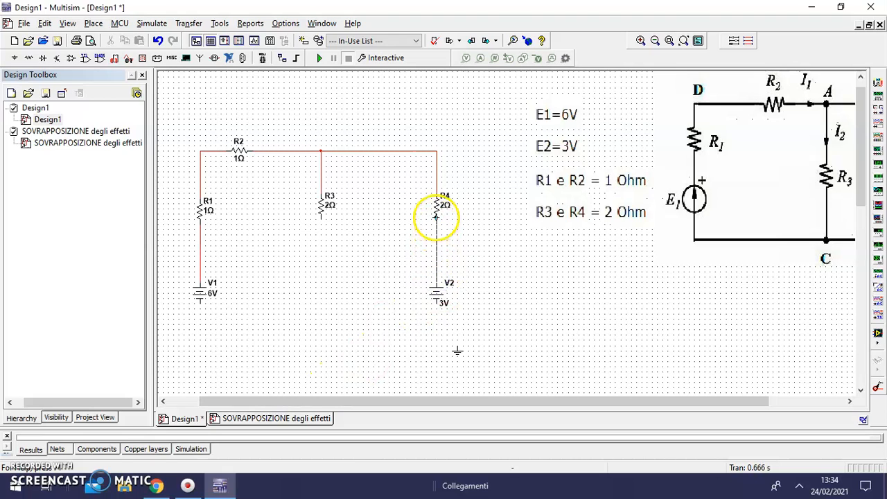
- Wire the negative terminals of V1 and V2 together, then lower R3 and connect its bottom end to that wire
left_click_drag(200, 302, 434, 303)
left_click(435, 303)
left_click(321, 206)
left_click_drag(321, 206, 321, 264)
left_click(345, 346)
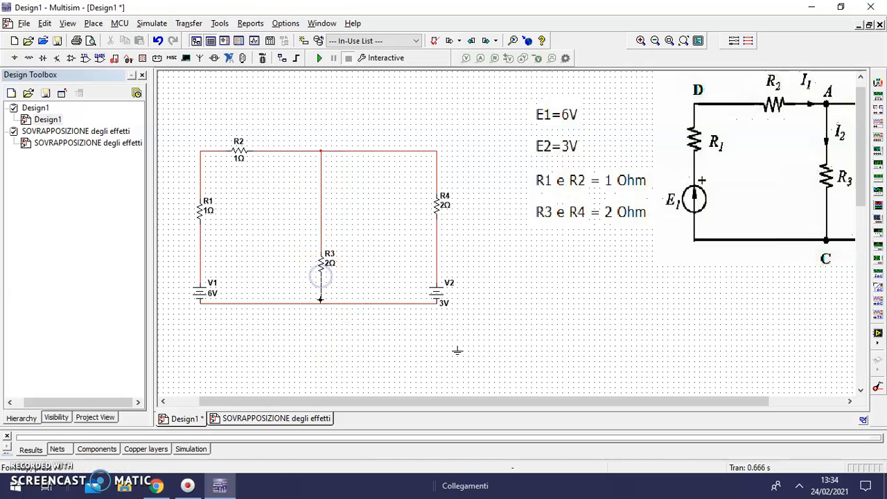
- Place the ground beneath R3 and connect it to the bottom node, then shift the whole circuit up and left
left_click(456, 350)
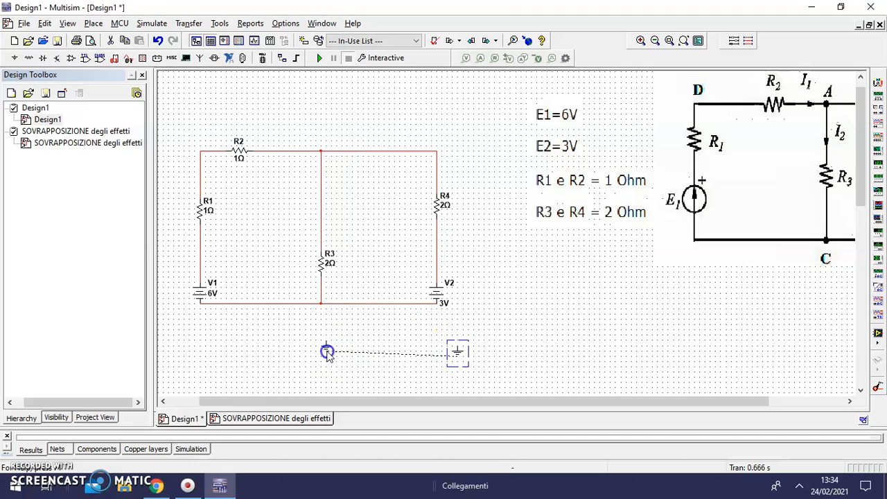
left_click_drag(457, 353, 322, 331)
left_click(407, 357)
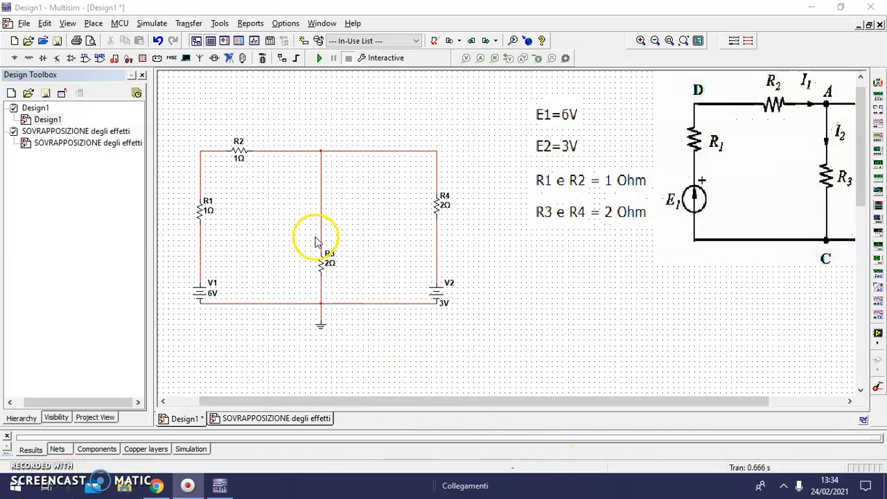
left_click_drag(180, 113, 474, 345)
left_click_drag(445, 205, 433, 176)
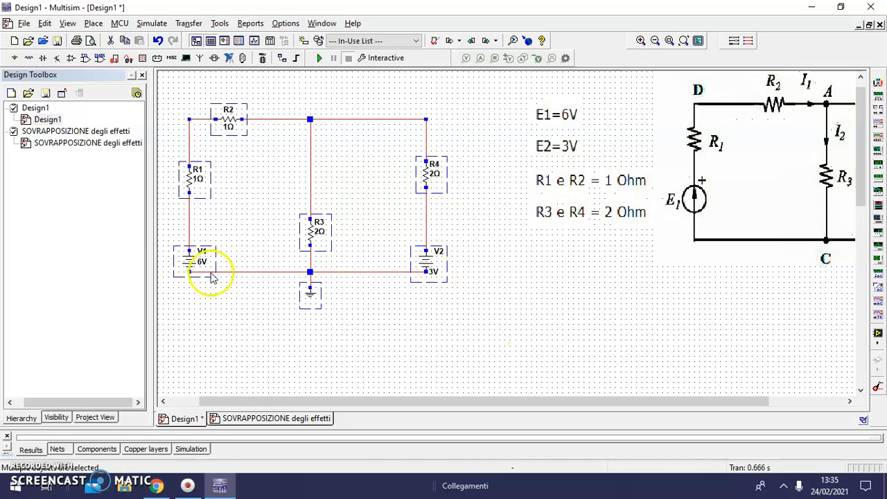
- Paste a copy of the whole circuit in the empty area beneath the original
scroll(490, 376, "down", 4)
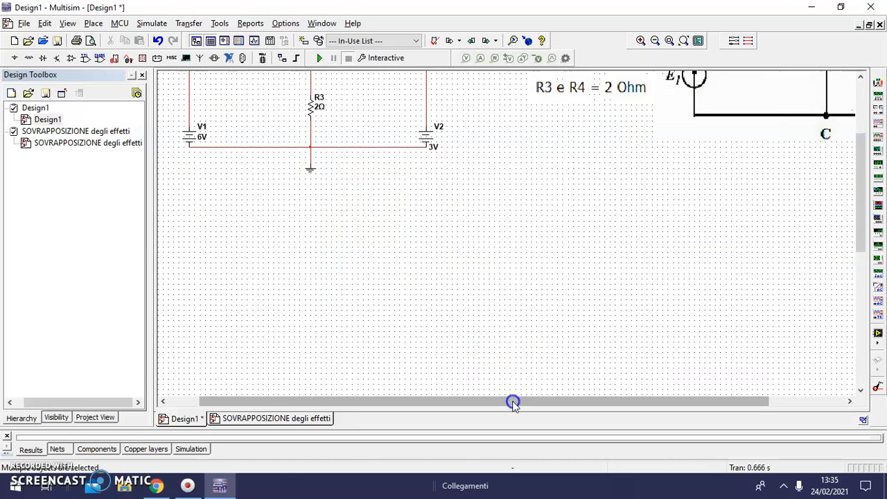
left_click(252, 262)
key("ctrl+v")
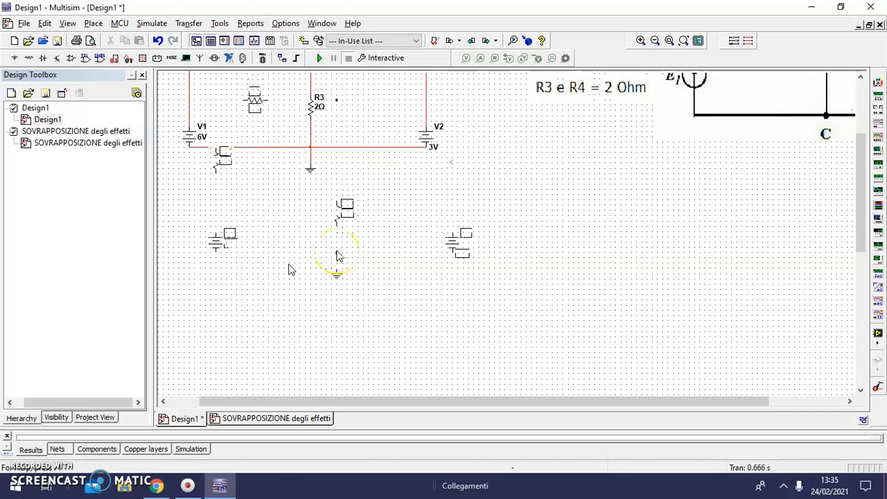
left_click(336, 284)
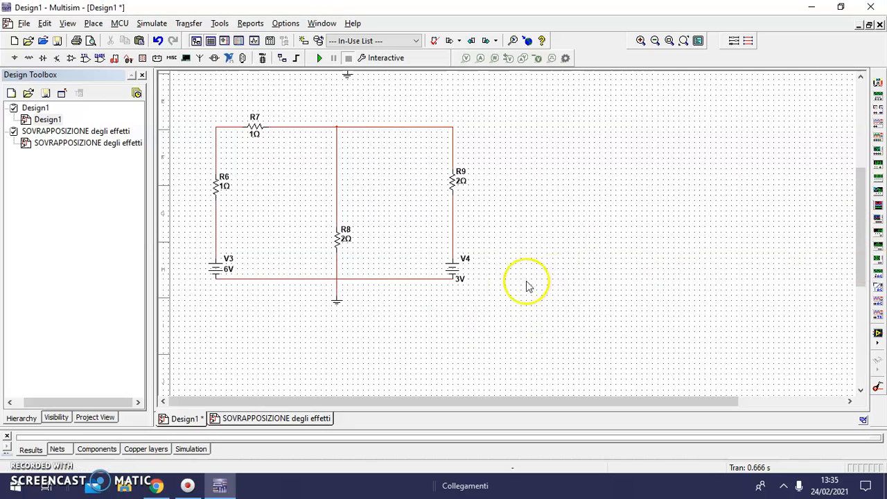
- Delete the 3 V source V4 from the copied circuit and wire R9's lower end directly to the bottom node
left_click(457, 267)
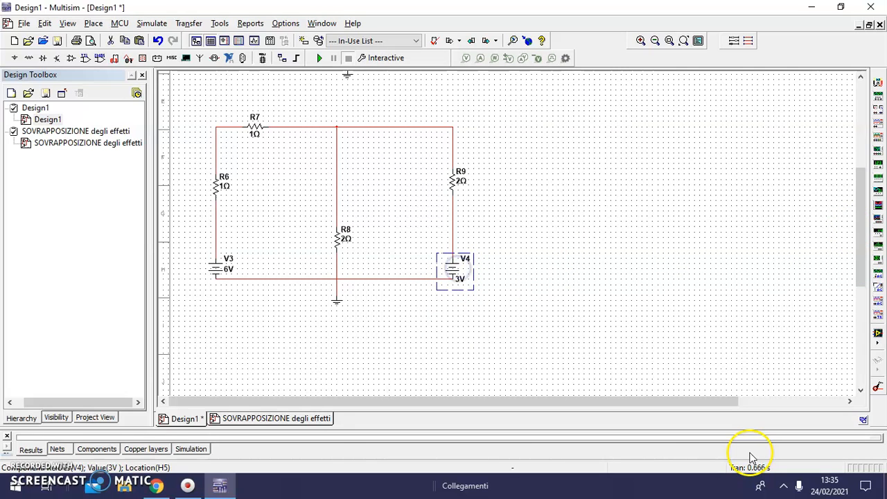
key("Delete")
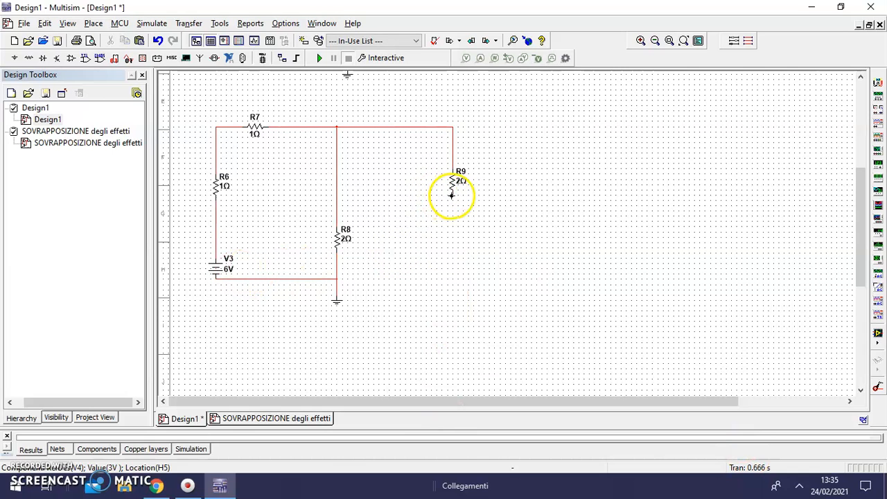
left_click(451, 195)
left_click(337, 281)
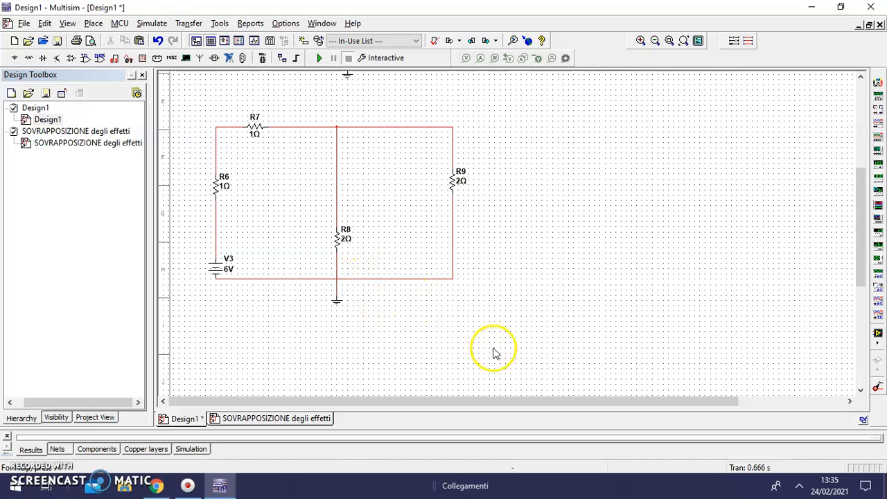
- Check the current directions in the reference schematic and place an AMMETER_H from the Indicators group beside the copied circuit
left_click_drag(861, 178, 861, 92)
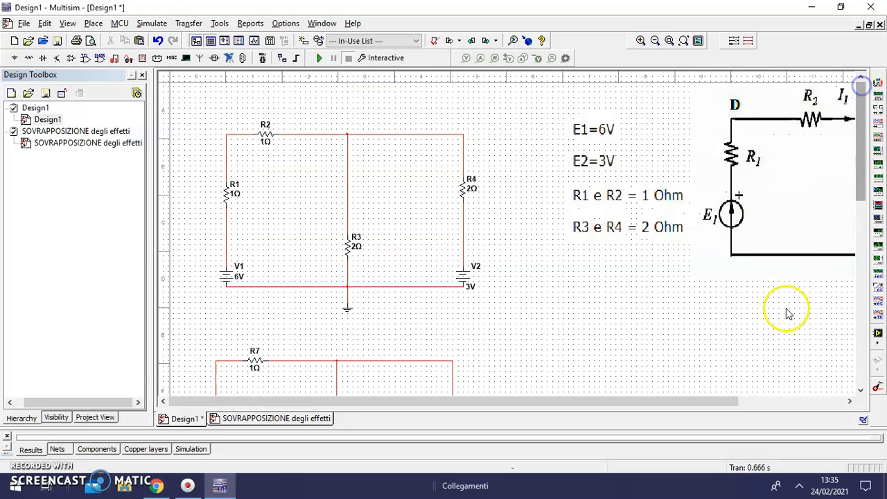
left_click_drag(682, 405, 782, 372)
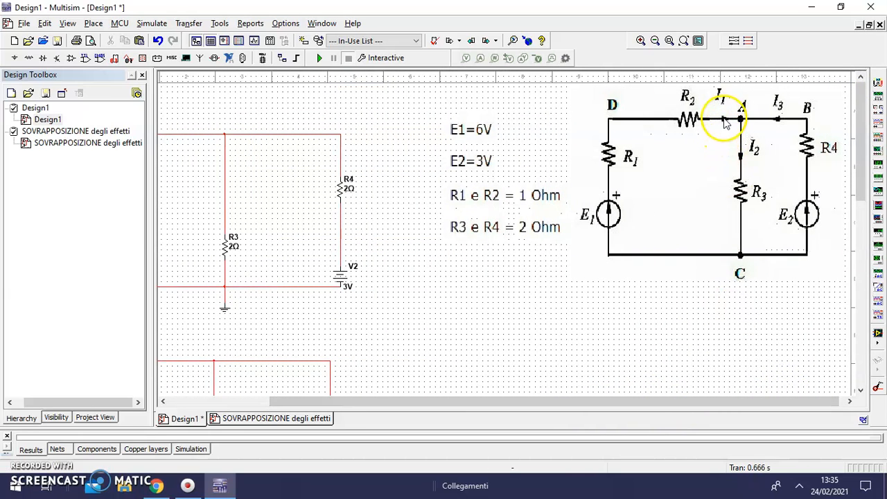
left_click_drag(737, 406, 575, 435)
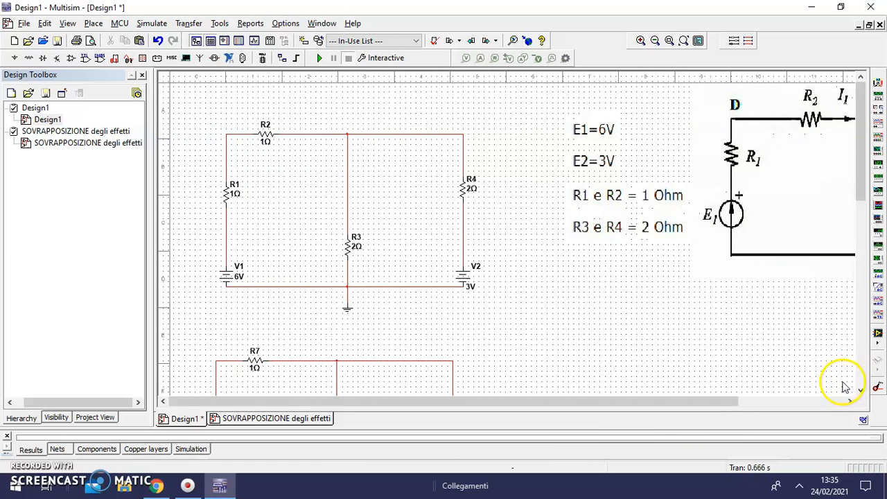
left_click(860, 389)
left_click(860, 391)
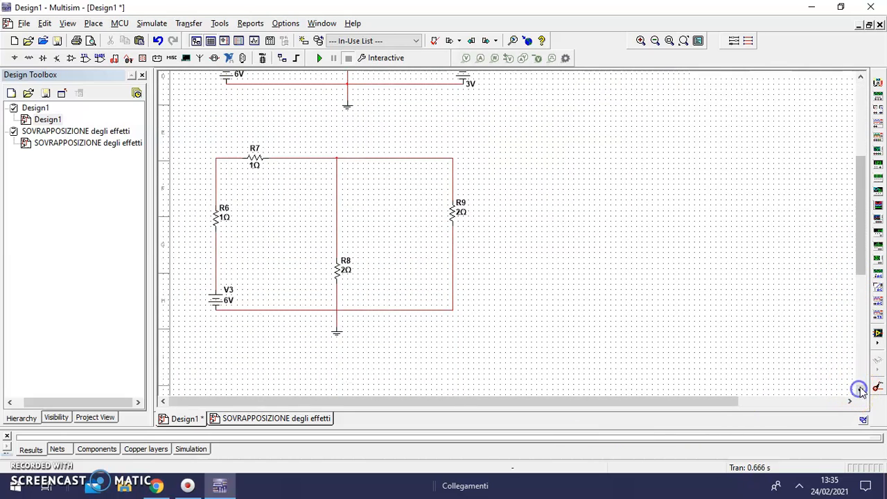
right_click(378, 120)
left_click(419, 129)
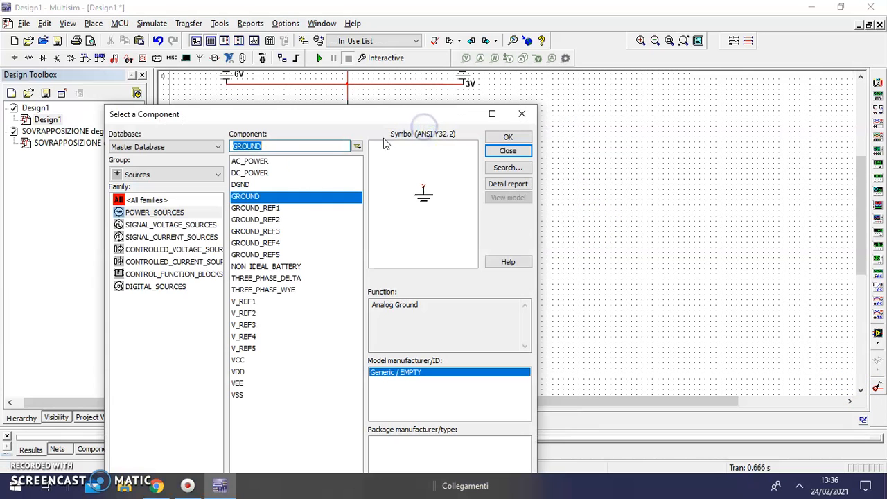
left_click(181, 176)
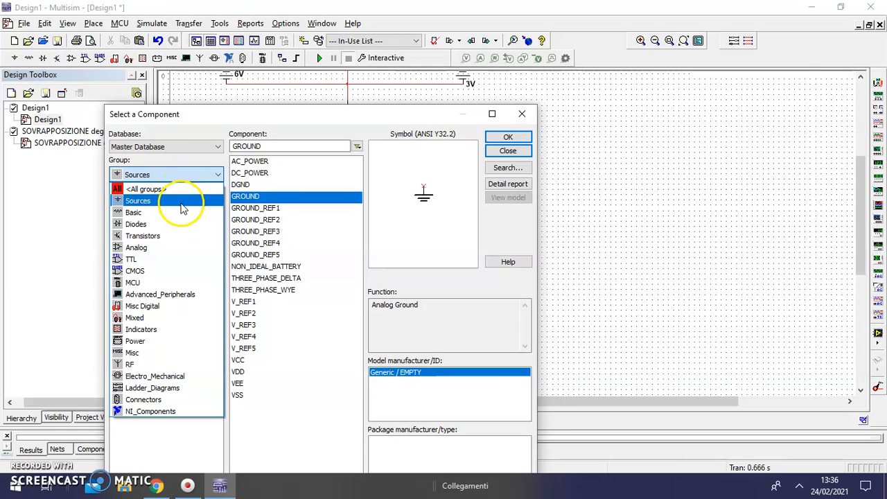
left_click(179, 330)
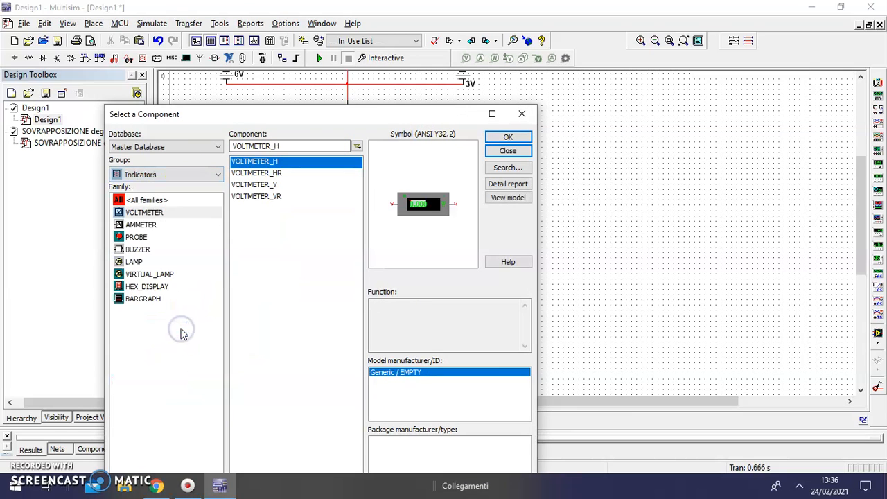
left_click(153, 225)
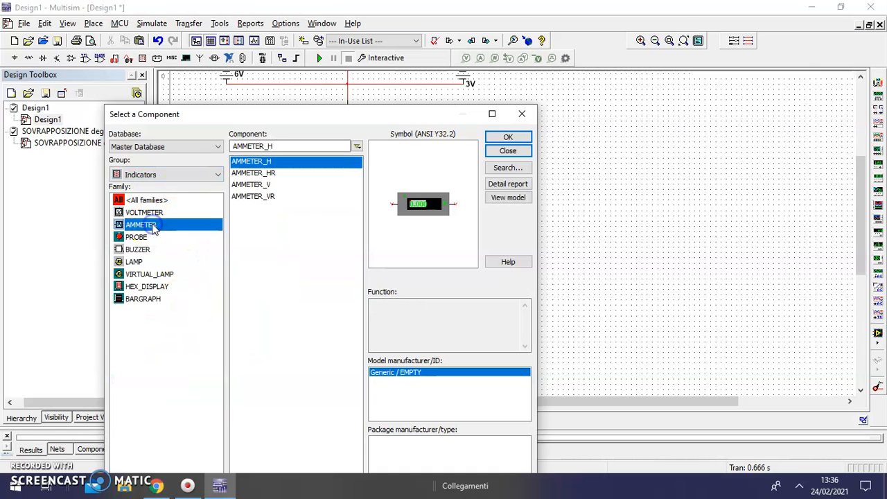
left_click(518, 140)
left_click(505, 176)
- Place two more AMMETER_H indicators below the first one and finish placing components
left_click(505, 139)
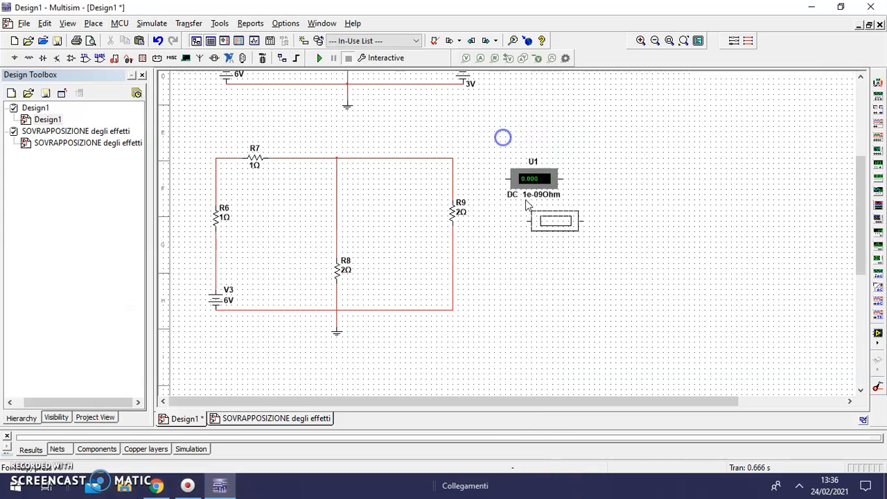
left_click(504, 230)
left_click(516, 136)
left_click(508, 283)
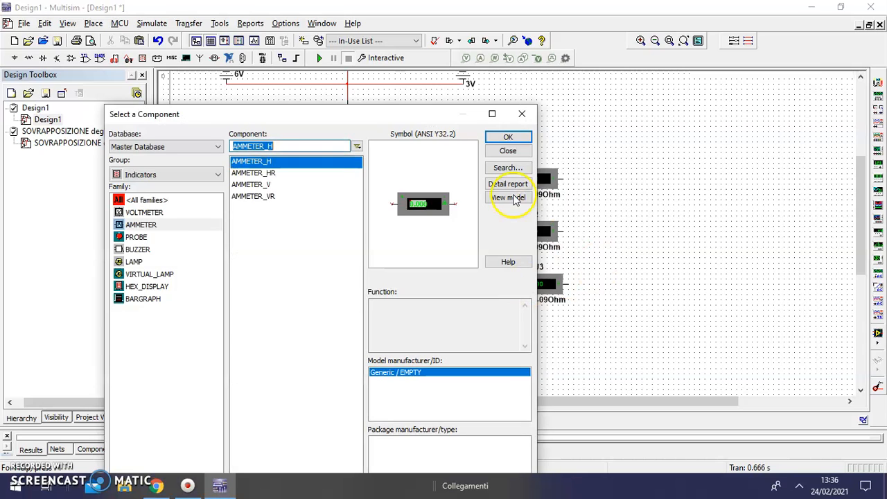
left_click(507, 150)
- Insert ammeter U1 in series between R7 and the central top node, removing the wire segment that bypasses it
left_click_drag(531, 186, 299, 138)
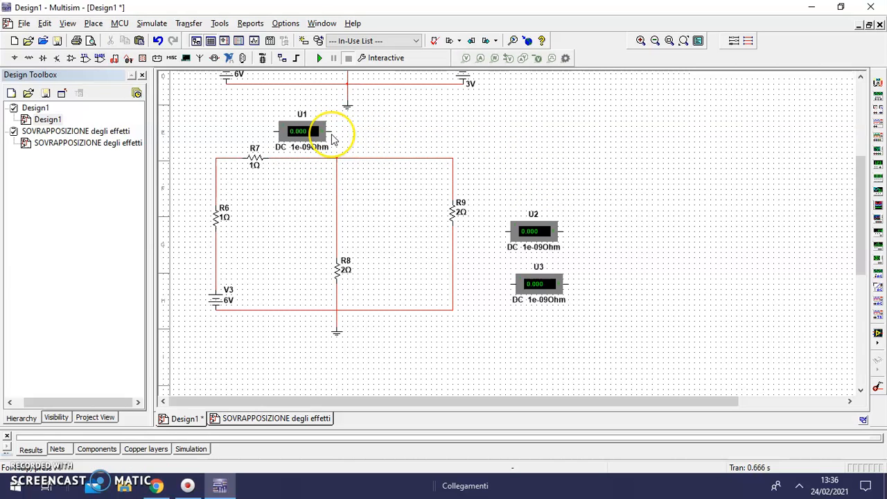
left_click(331, 131)
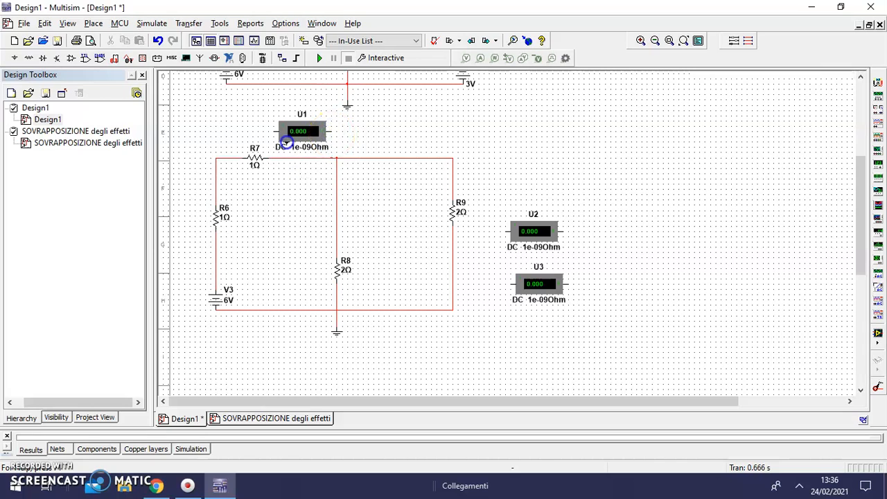
left_click(272, 132)
left_click(273, 158)
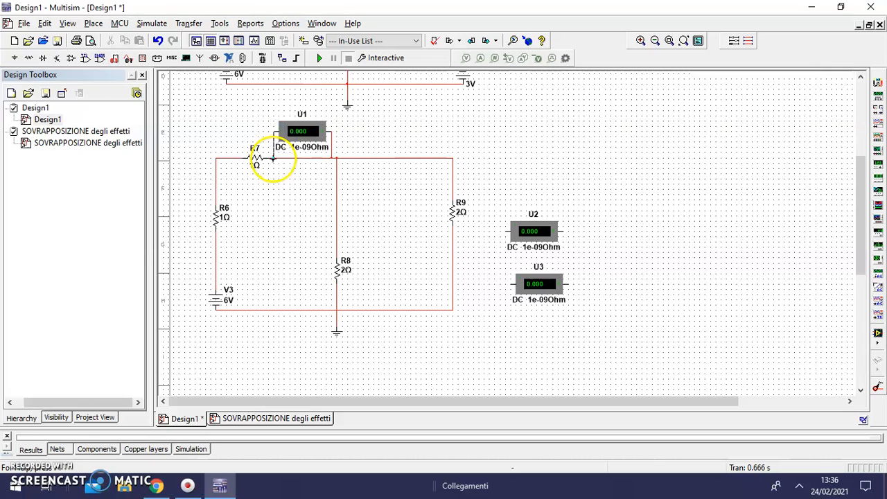
left_click(293, 159)
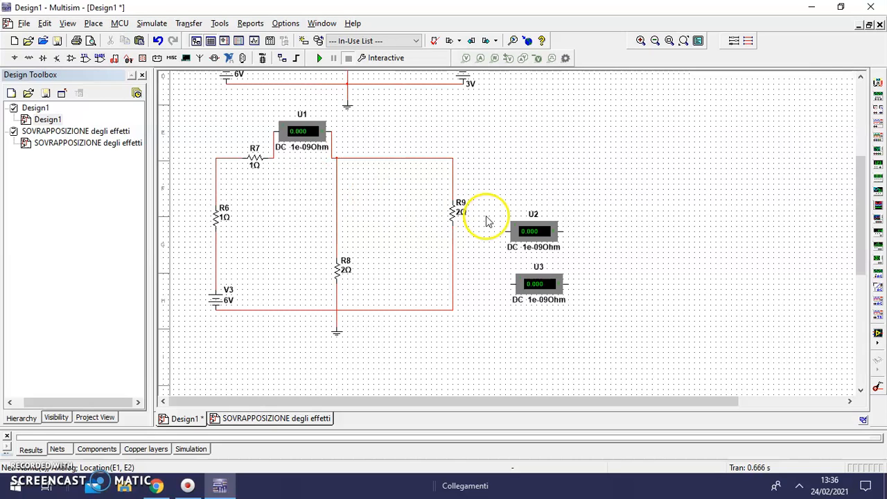
- Move ammeter U3 above the wire between the central node and R9, checking the I3 direction in the reference schematic
left_click_drag(535, 291, 400, 265)
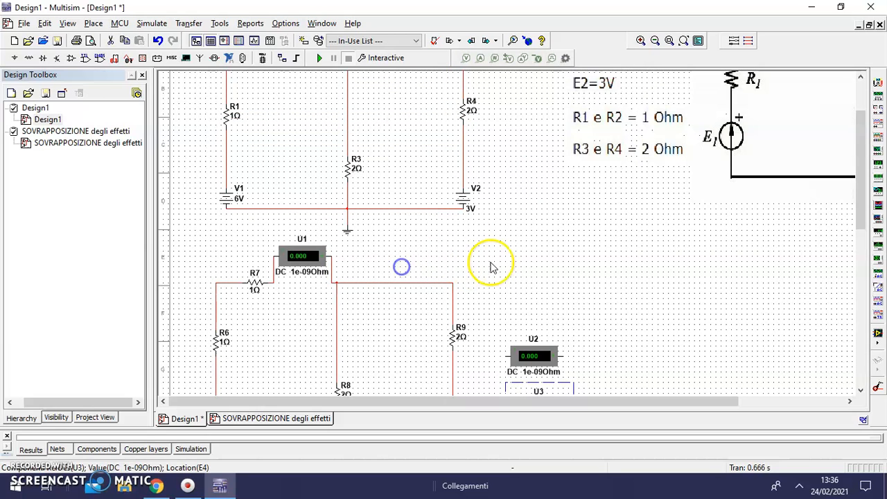
left_click(802, 404)
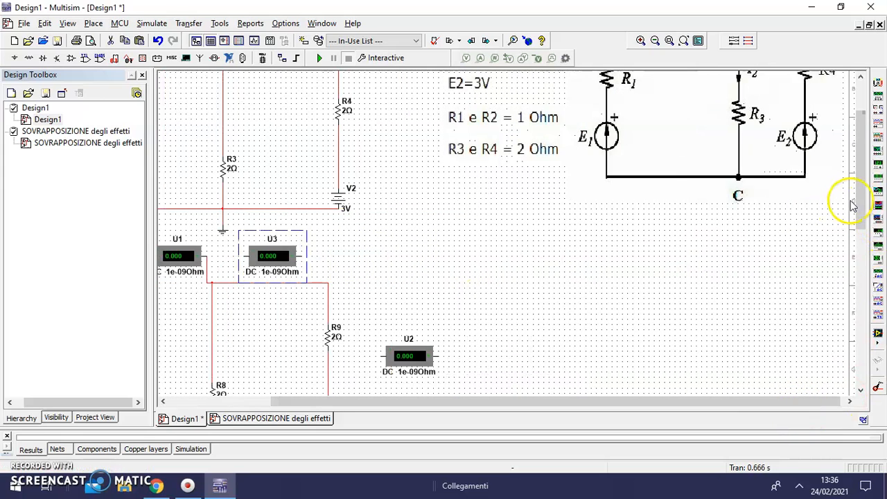
left_click(861, 87)
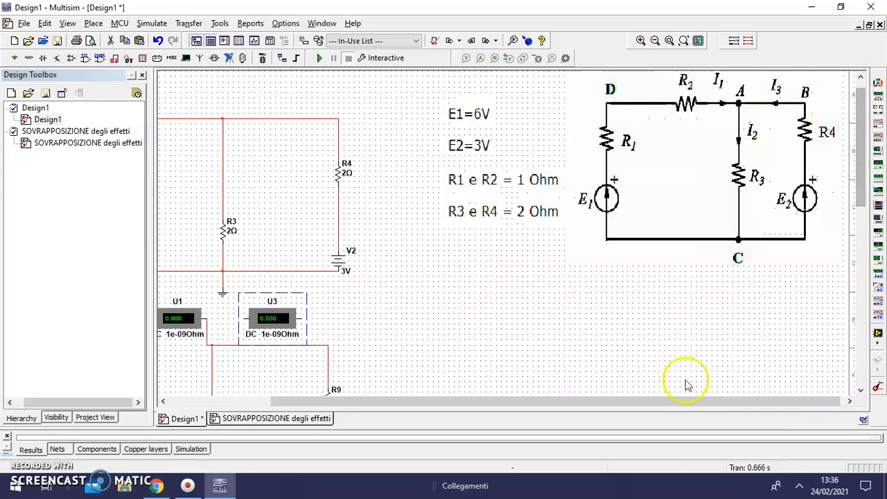
left_click_drag(654, 402, 499, 420)
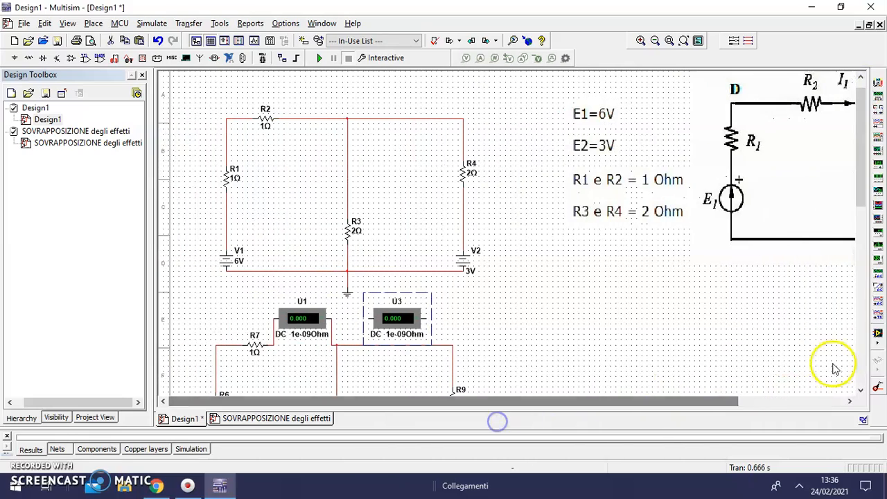
left_click(861, 390)
left_click(684, 232)
- Wire both terminals of ammeter U3 to the top wire and remove the segment between them so it is in series with R9
left_click(426, 193)
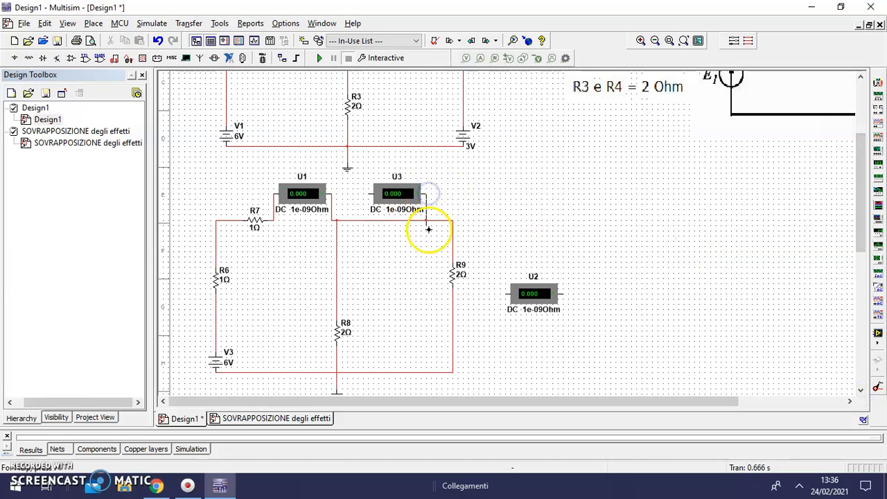
left_click(426, 221)
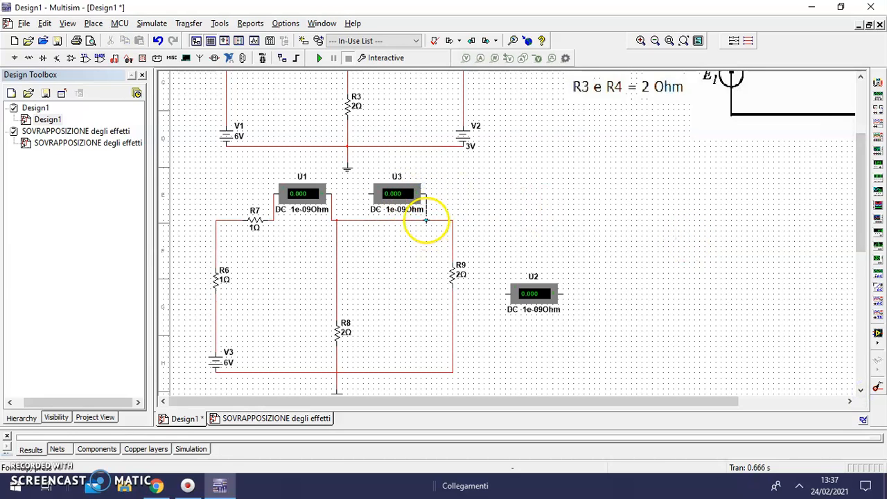
left_click(367, 195)
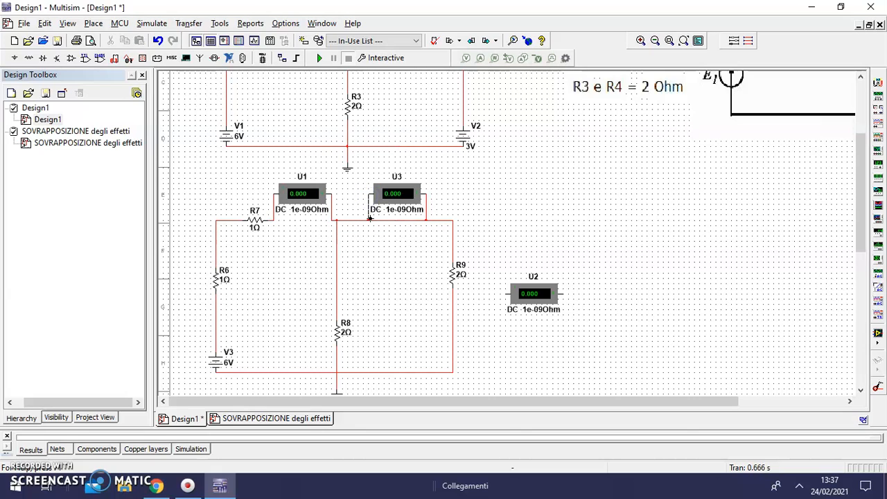
left_click(404, 221)
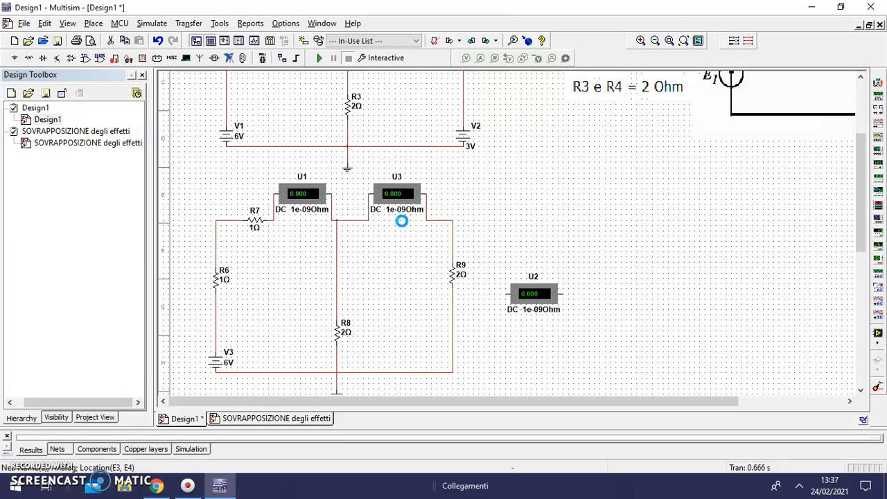
- Move ammeter U2 next to the central branch above R8 and rotate it 90° clockwise
left_click_drag(530, 296, 389, 278)
left_click(358, 266)
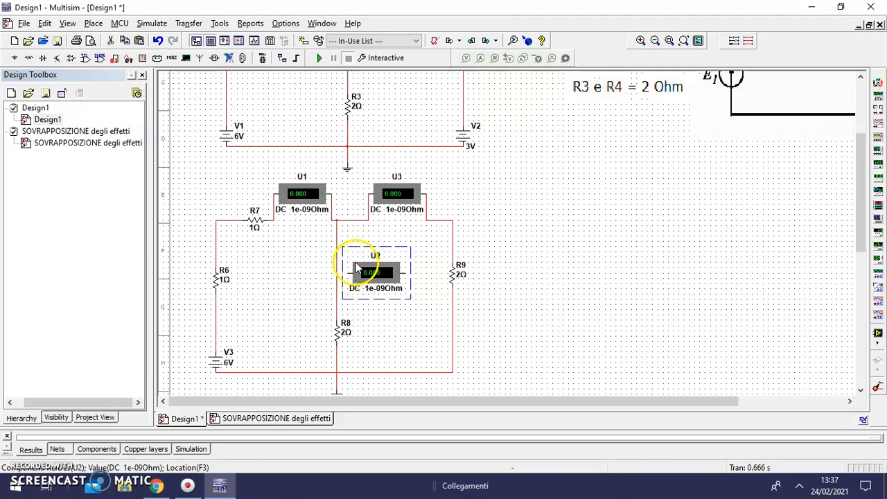
right_click(369, 275)
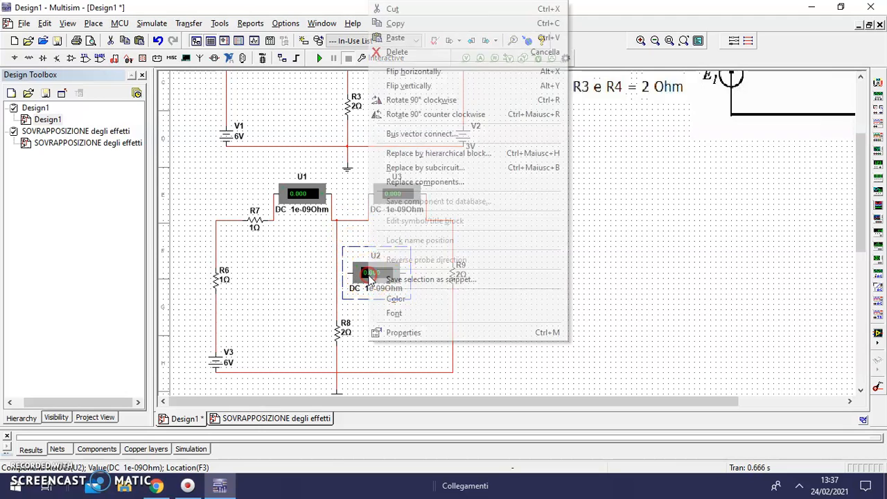
left_click(422, 100)
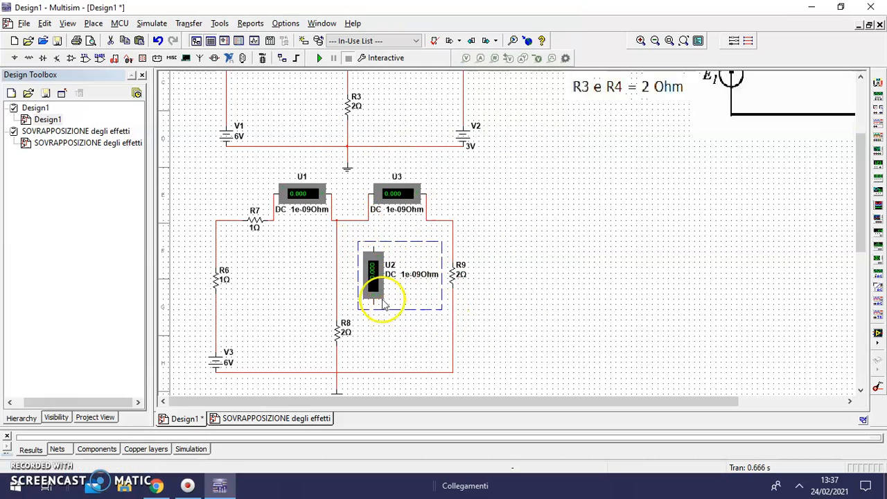
left_click_drag(373, 275, 359, 281)
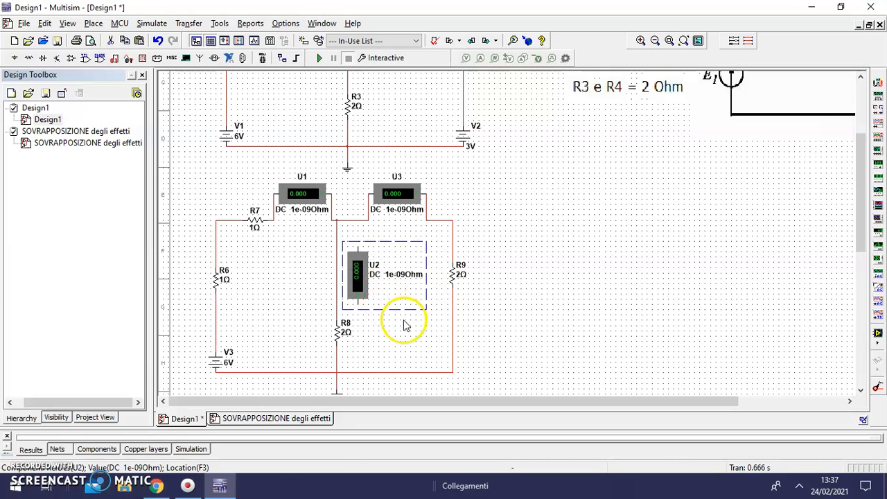
- Wire ammeter U2 in series above R8 in place of the direct wire, and run the interactive simulation
left_click(609, 299)
left_click(359, 247)
left_click(336, 248)
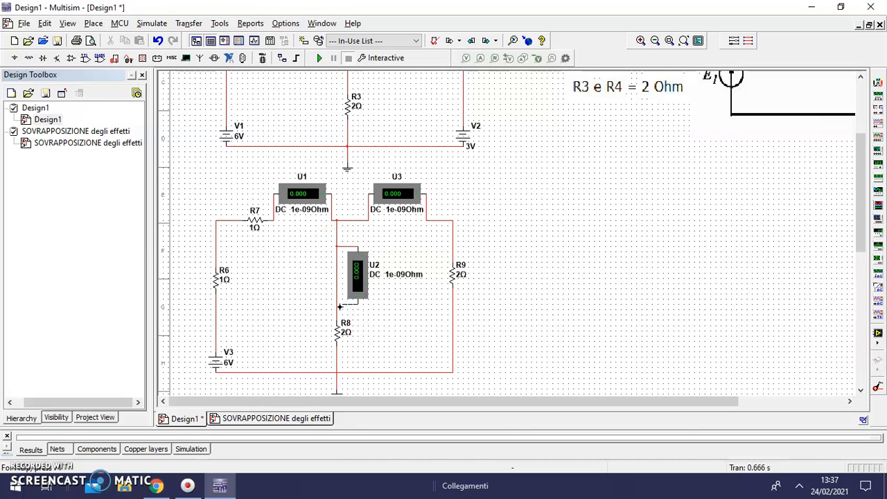
left_click(336, 285)
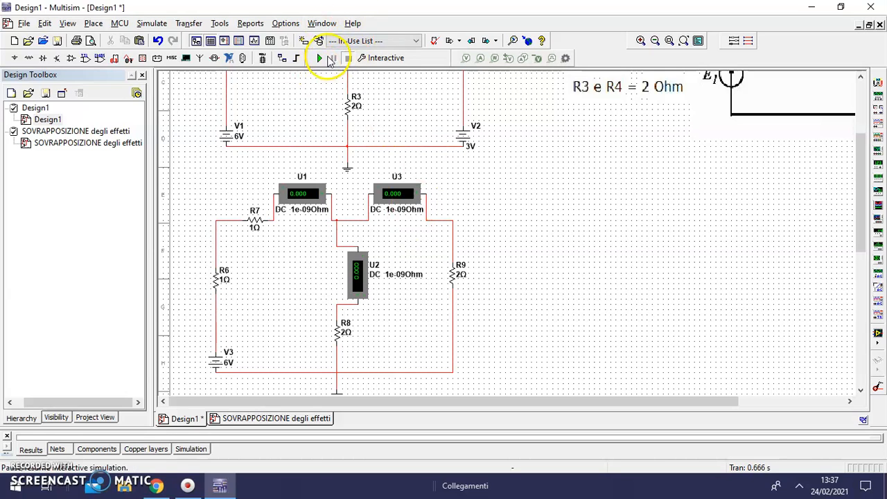
left_click(320, 58)
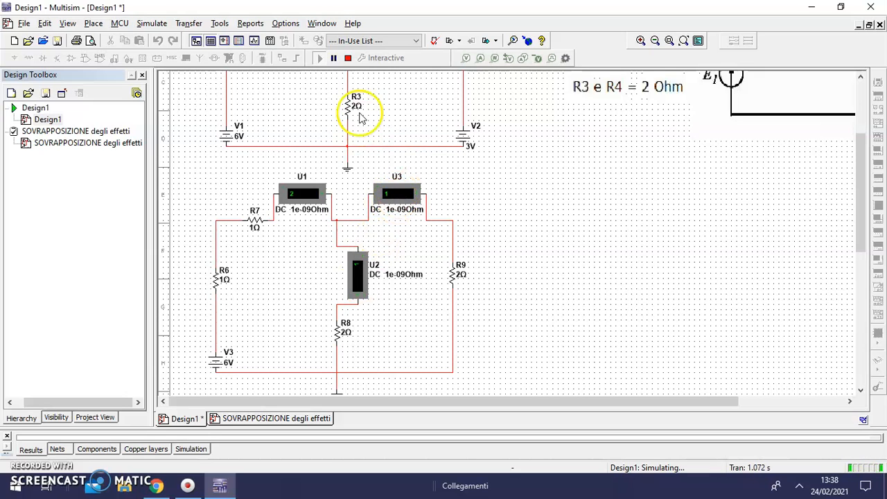
- Stop the simulation, place a copy of the metered single-source circuit beside the original, and remove the stray ground symbol copied with it
left_click(349, 59)
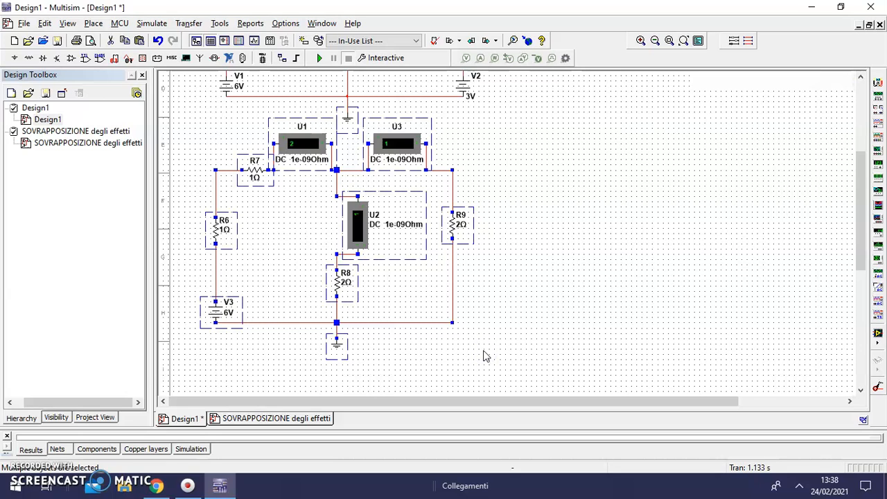
left_click(544, 323)
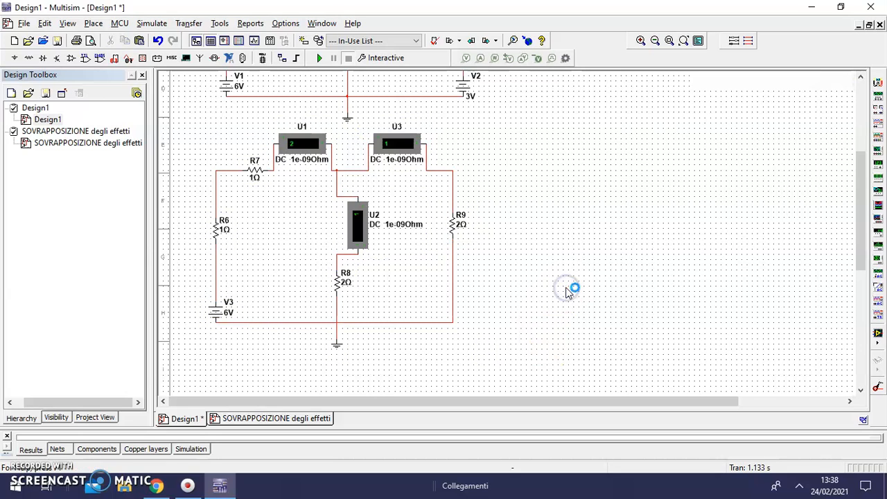
key("ctrl+v")
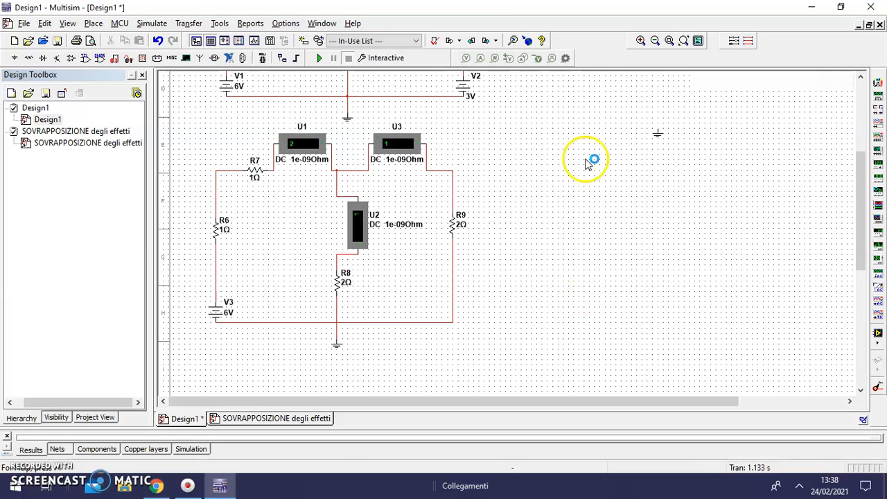
left_click(596, 154)
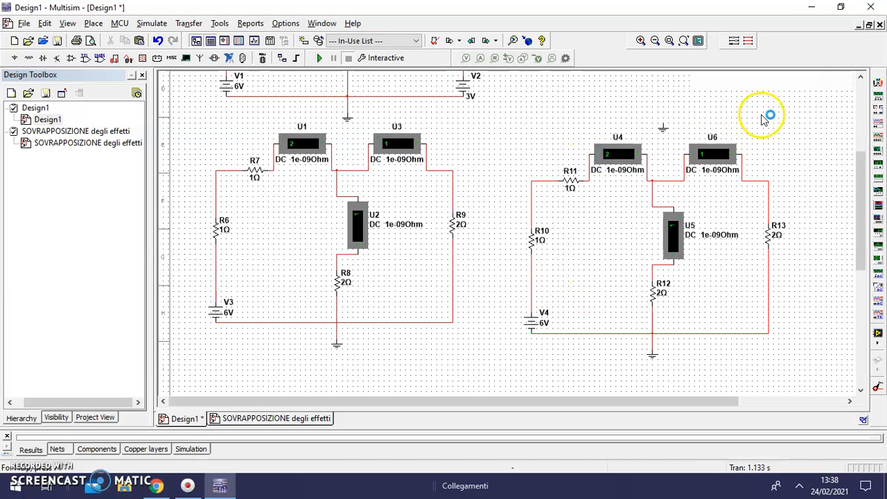
left_click(663, 129)
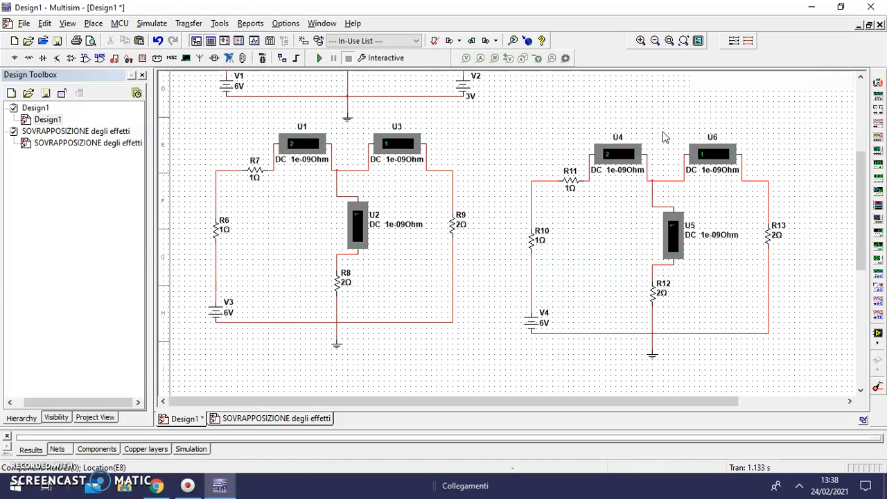
- Copy the 3 V source V2 and place the copy inside the new circuit, beside the wire below R13
left_click(466, 93)
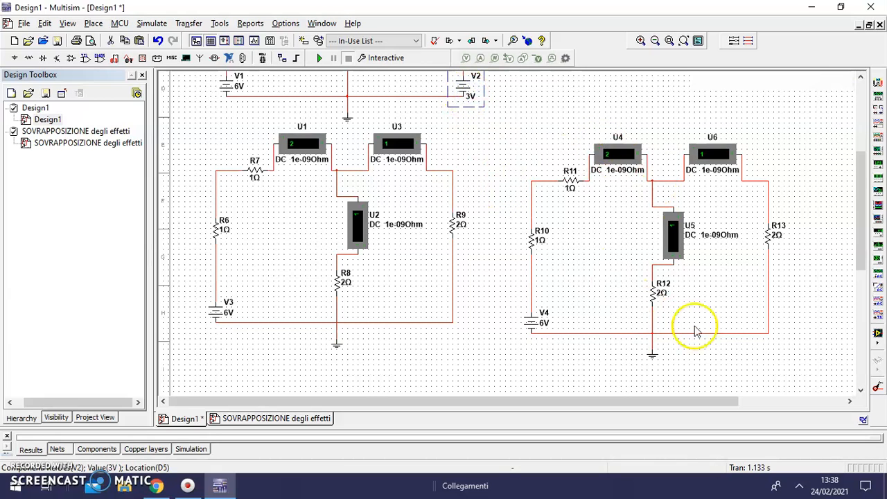
left_click(767, 314)
left_click(736, 313)
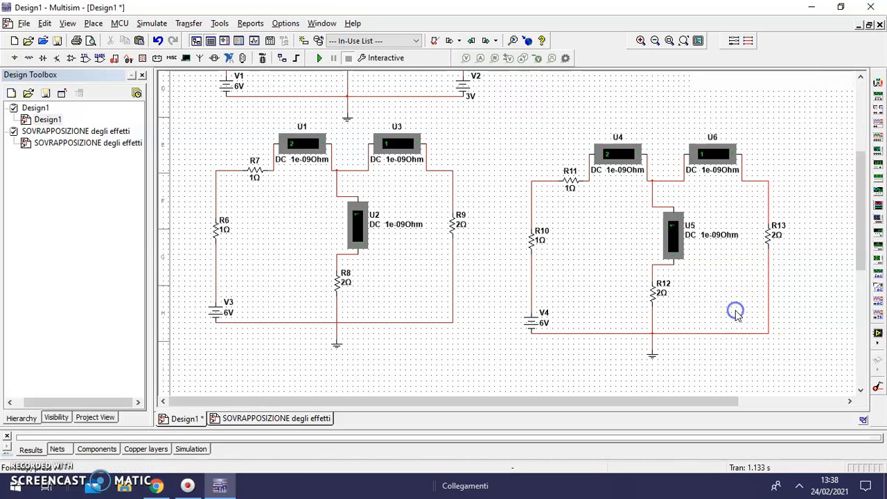
key("ctrl+v")
left_click(748, 317)
- Delete the wire running from R13 to the ground node and move source V5 directly under R13
left_click(767, 309)
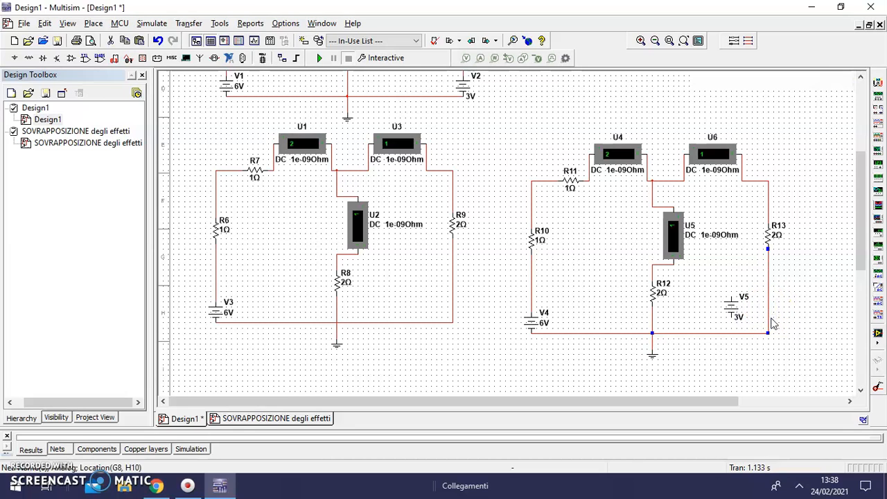
key("Delete")
left_click(736, 311)
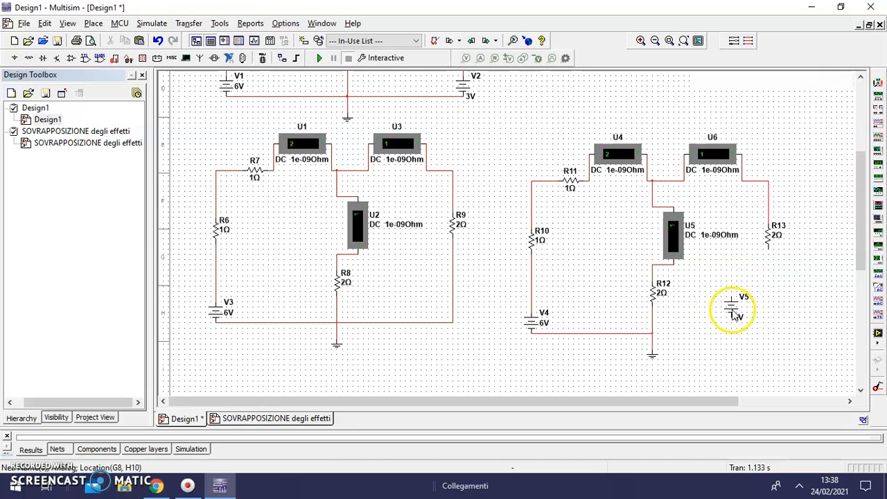
left_click_drag(732, 306, 768, 299)
left_click(829, 330)
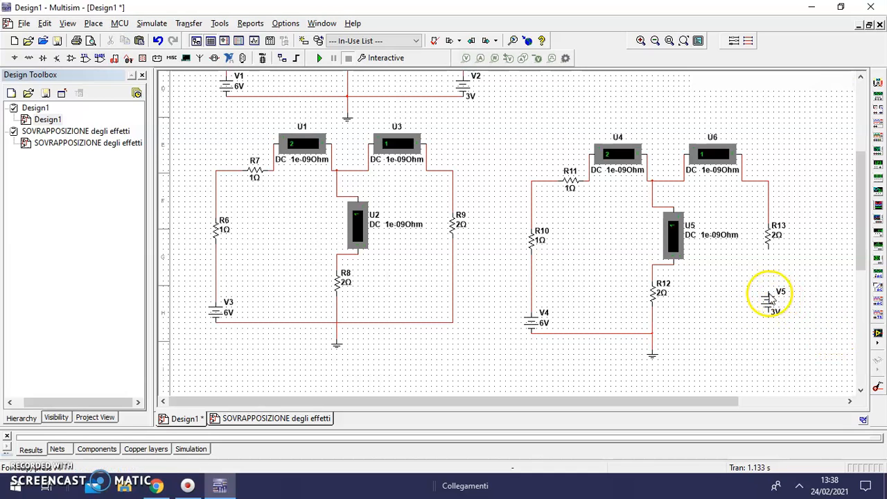
left_click(770, 298)
left_click(812, 258)
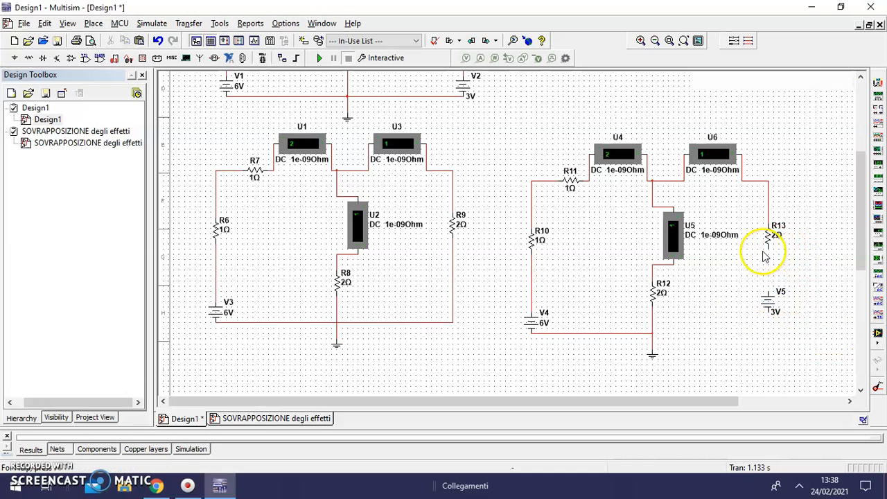
- Wire source V5 between the lower end of R13 and the ground node below R12
left_click(767, 251)
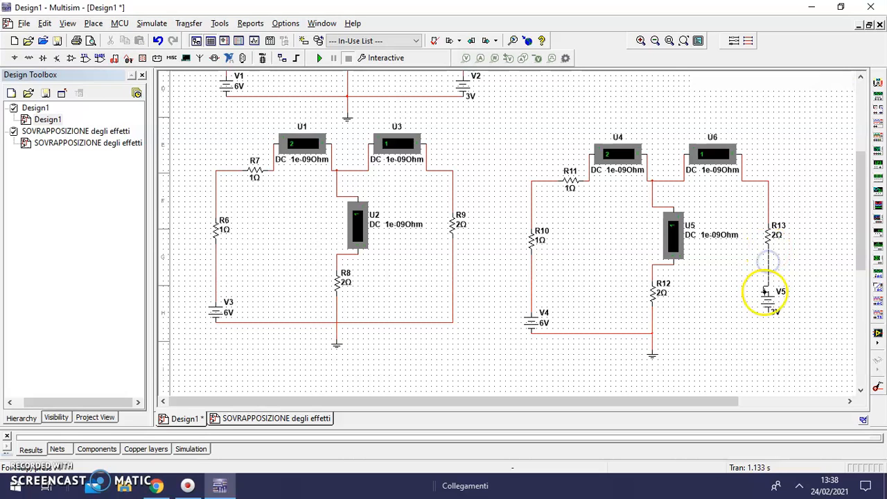
left_click(769, 316)
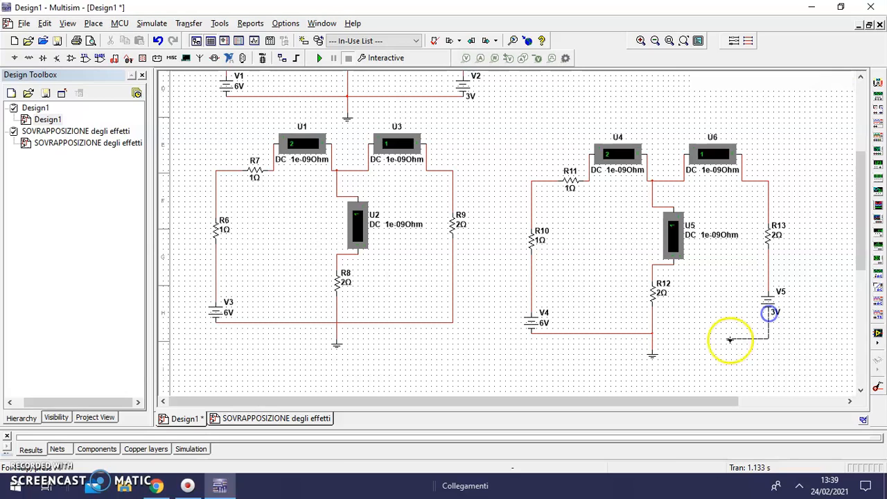
left_click(652, 332)
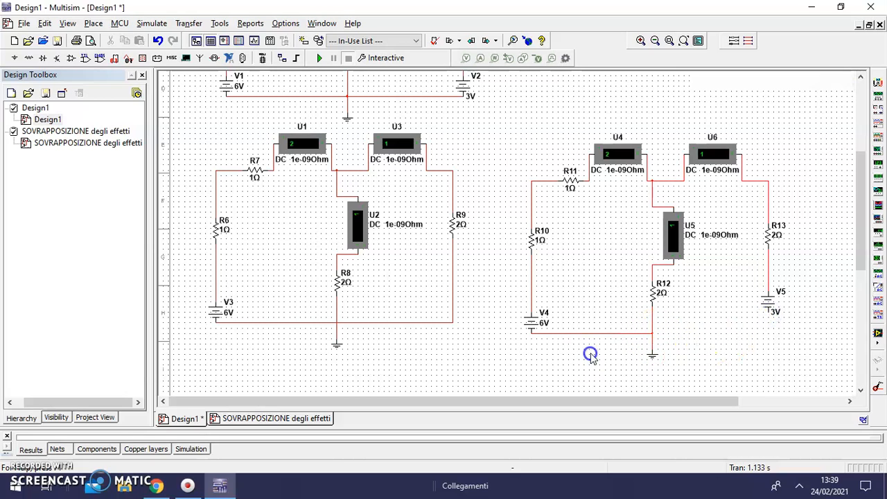
- Delete the 6 V source V4 and replace it with a direct wire from R10 to the ground node
left_click(534, 315)
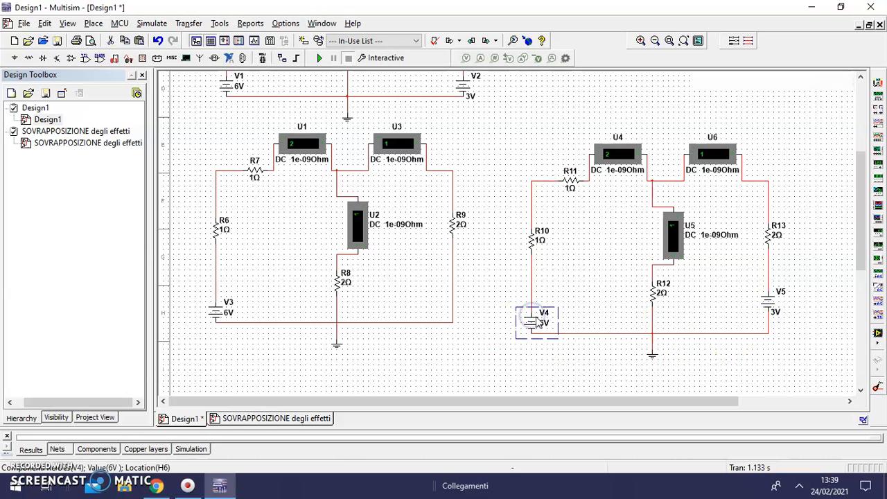
key("Delete")
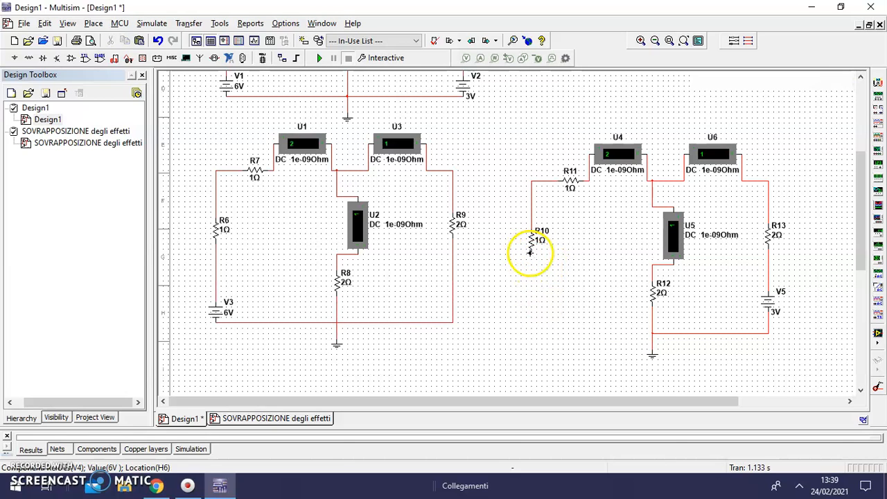
left_click(530, 253)
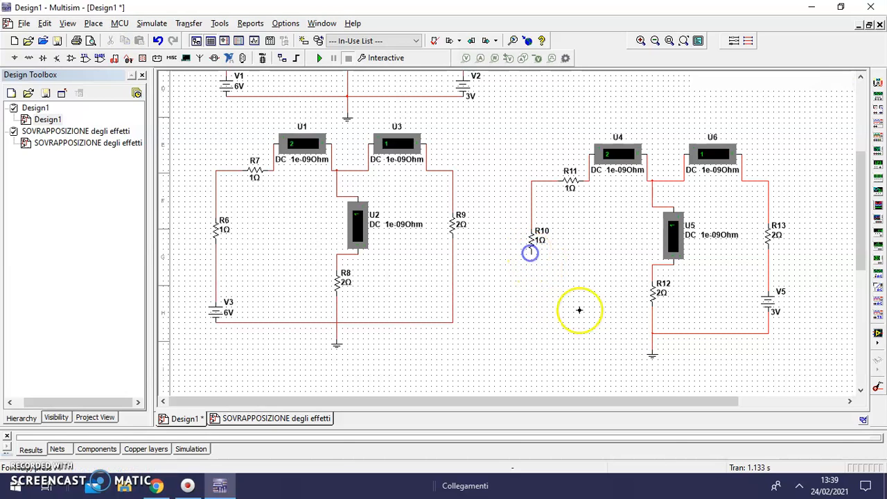
left_click(650, 333)
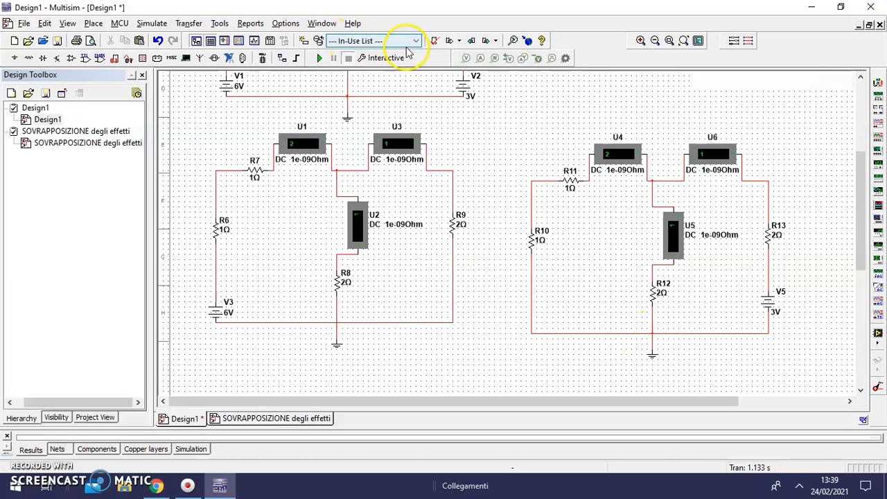
- Run the interactive simulation and compare the ammeter currents of both single-source circuits with the matching branches of the original circuit
left_click(319, 58)
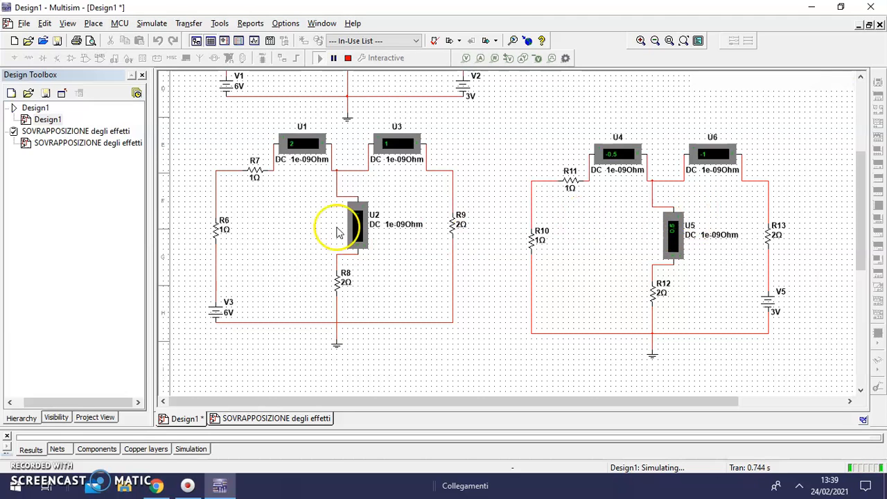
left_click(863, 98)
left_click(862, 102)
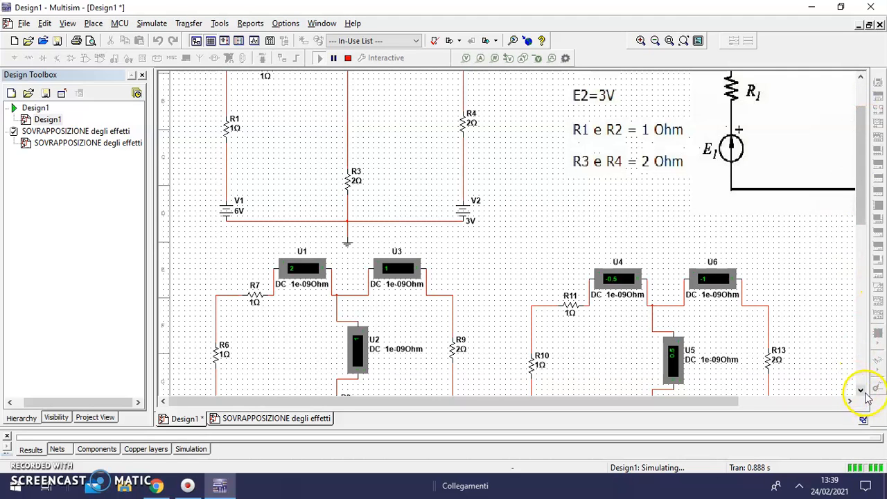
left_click(863, 391)
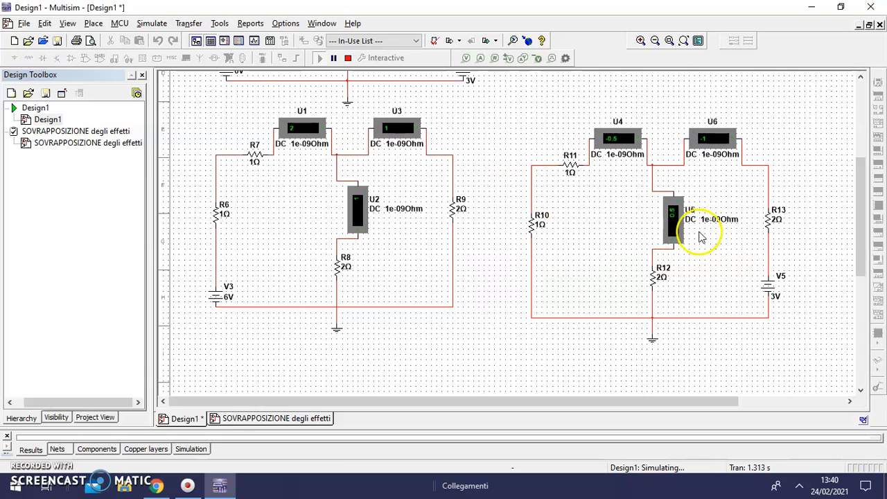
left_click(859, 99)
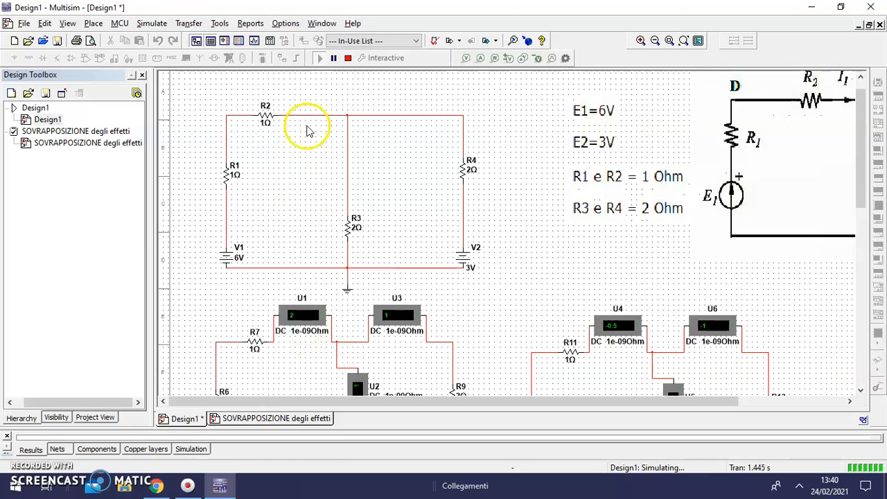
left_click(318, 320)
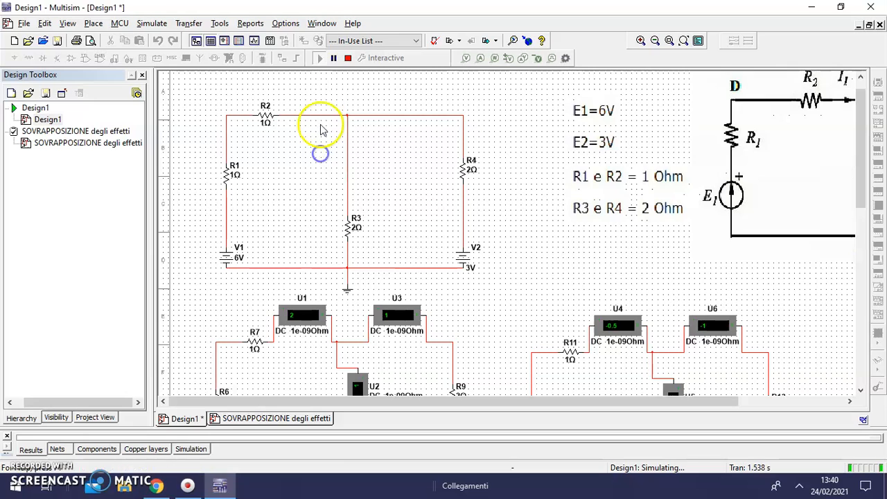
left_click(300, 93)
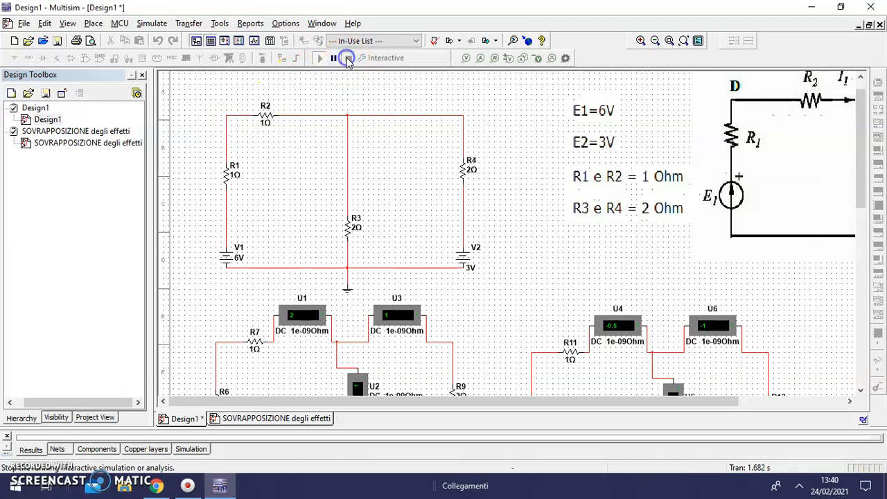
left_click(348, 58)
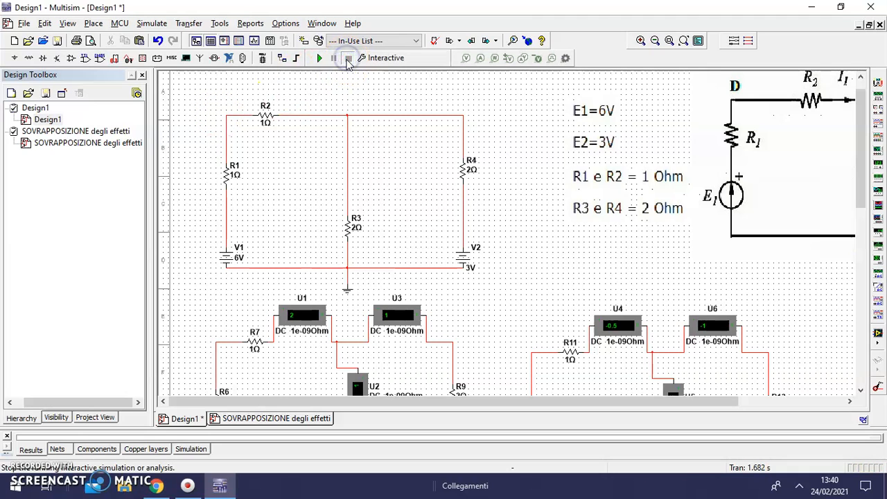
left_click(291, 316)
left_click(377, 179)
key("ctrl+v")
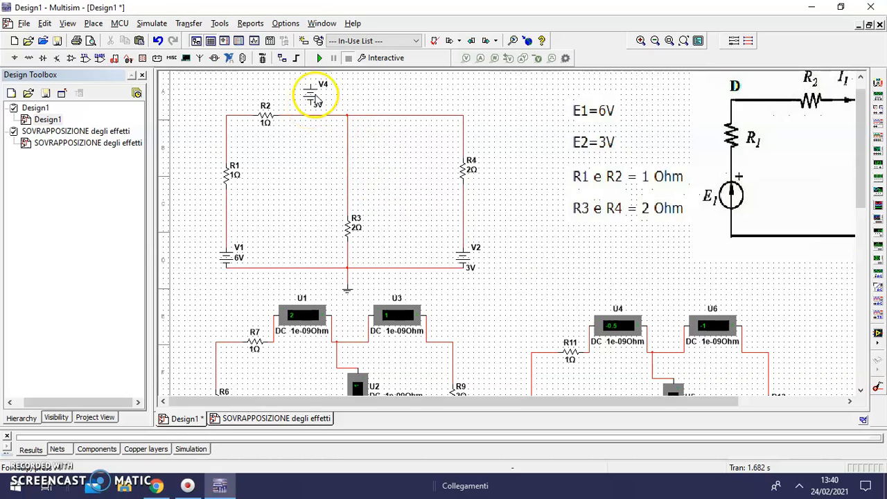
left_click(313, 98)
key("Delete")
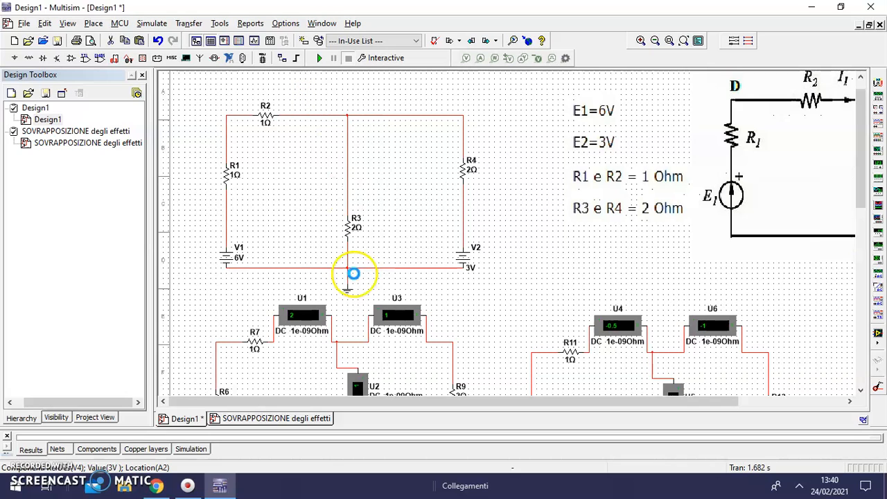
- Copy ammeter U1 and connect the copy to the original circuit's top wire between R2 and the central node
left_click(313, 319)
key("ctrl+c")
key("ctrl+v")
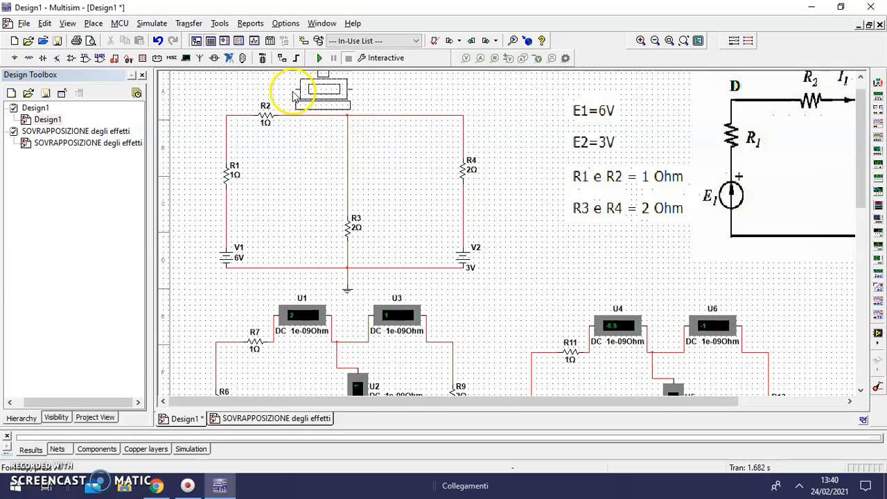
left_click(282, 91)
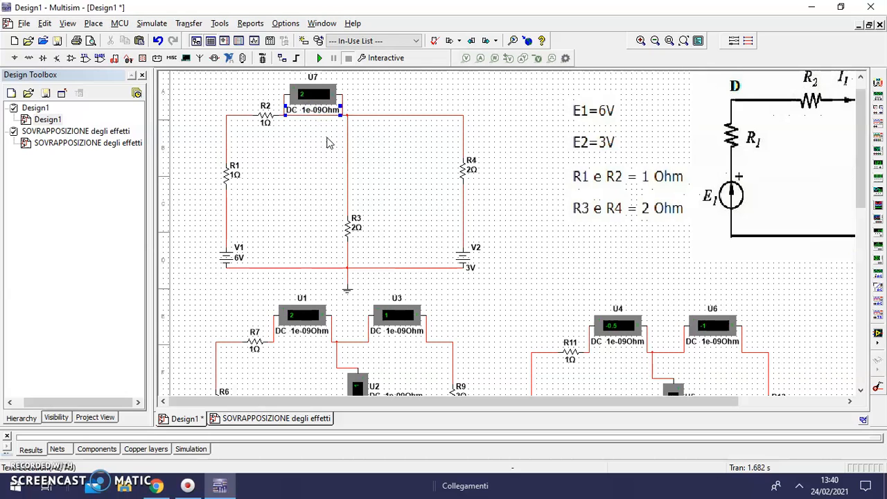
- Copy ammeter U3 and place the copy above the original circuit's top wire between the central node and R4
left_click(408, 326)
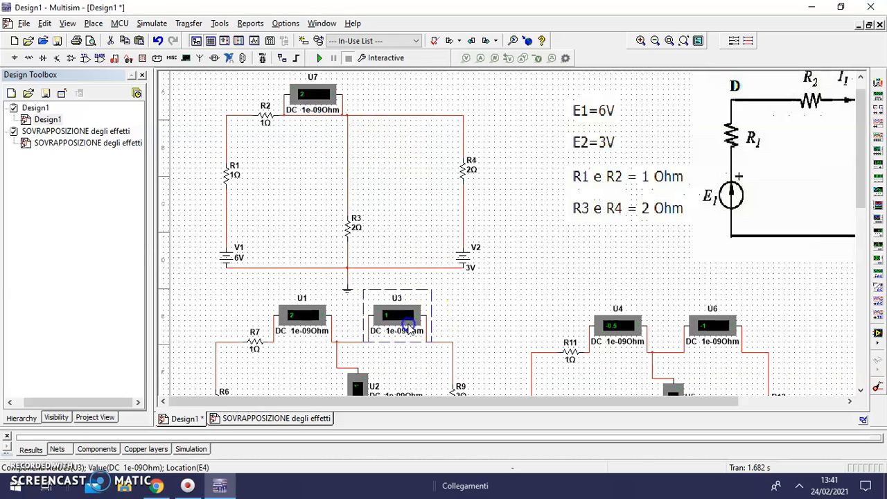
left_click(402, 93)
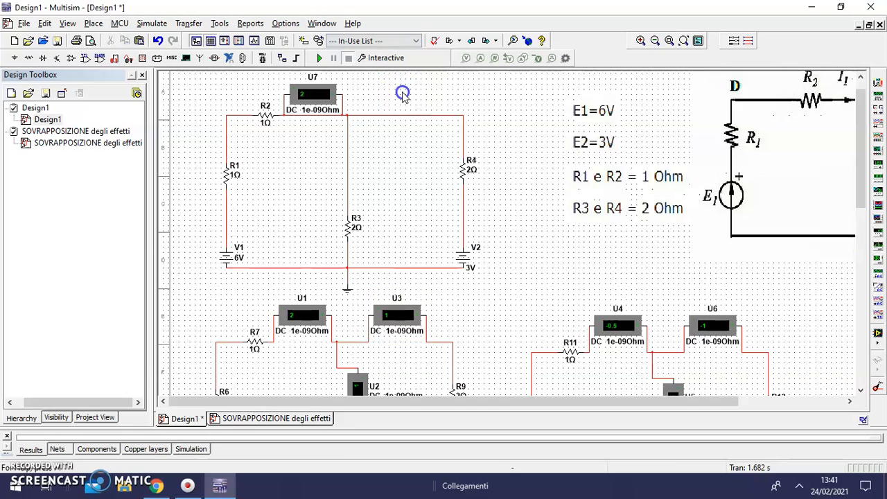
key("ctrl+v")
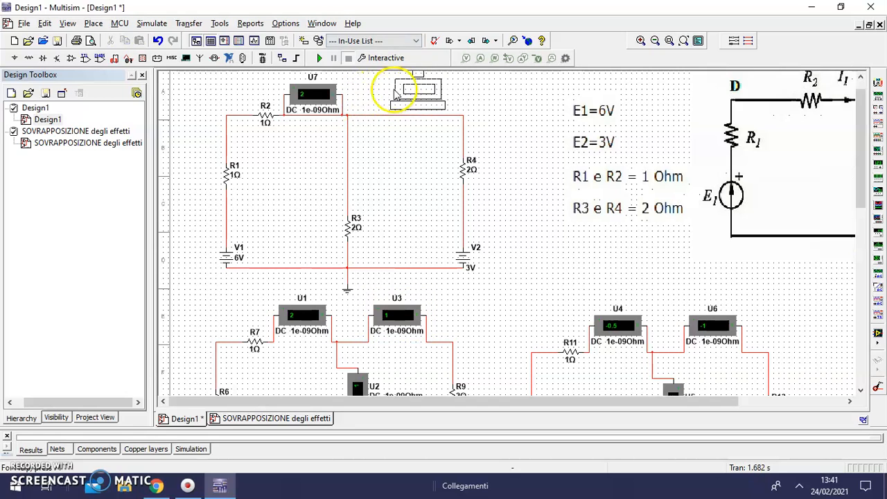
left_click(382, 97)
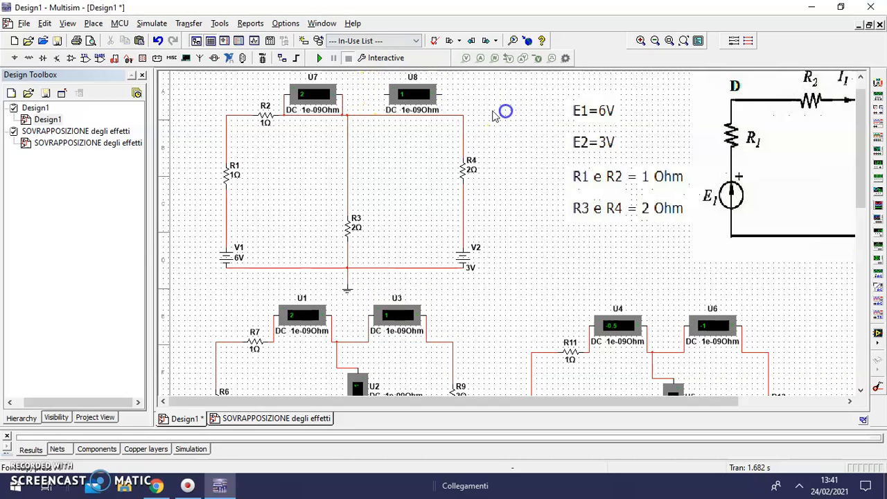
- Wire ammeter U8 in series between the central node and R4, removing the direct top-wire segment between its terminals
left_click(441, 101)
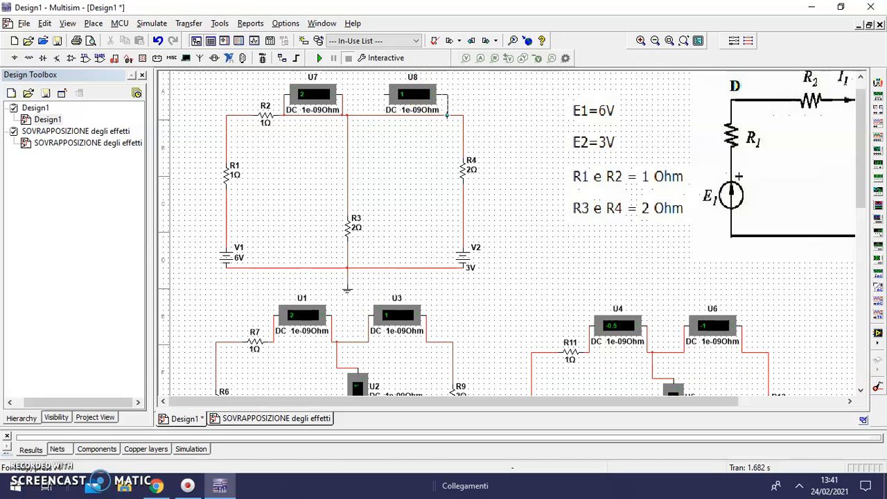
left_click(447, 115)
left_click(409, 120)
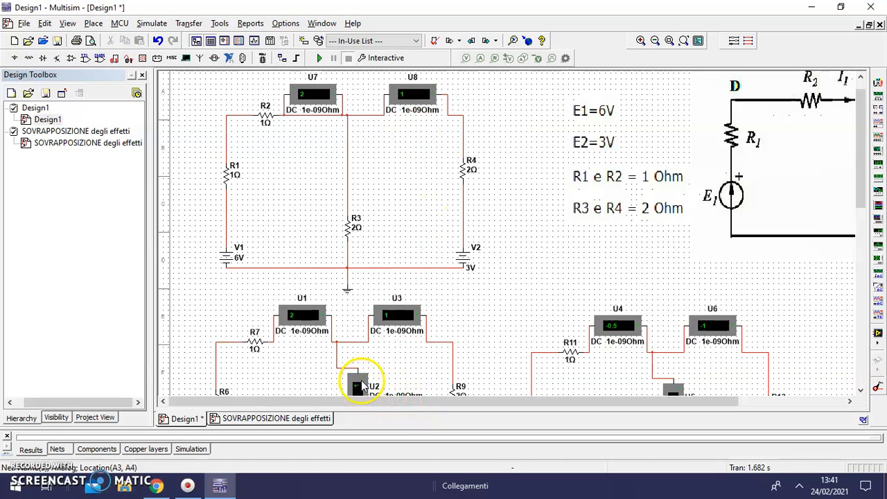
- Copy ammeter U2 and place the copy beside the original circuit's central branch, between the top node and R3
left_click(359, 385)
left_click_drag(373, 386, 362, 199)
left_click(530, 243)
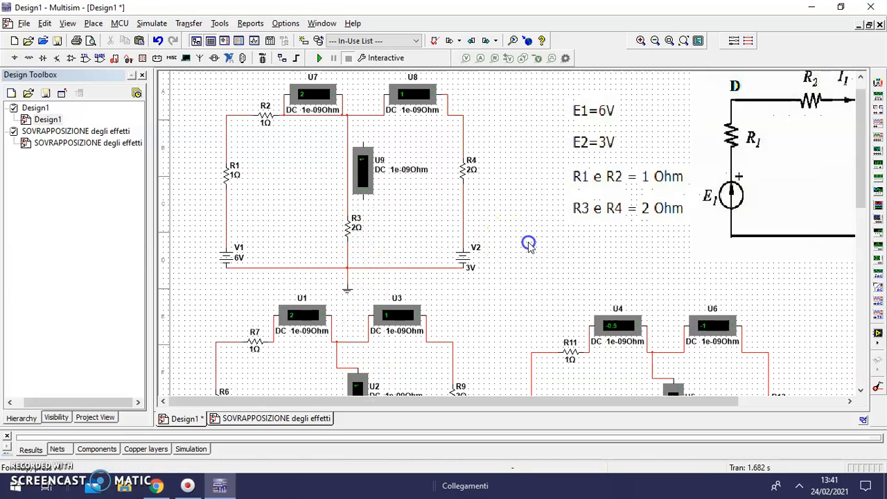
- Wire ammeter U9 in series between the central top node and R3, removing the direct wire segment between its terminals
left_click(364, 142)
left_click(347, 143)
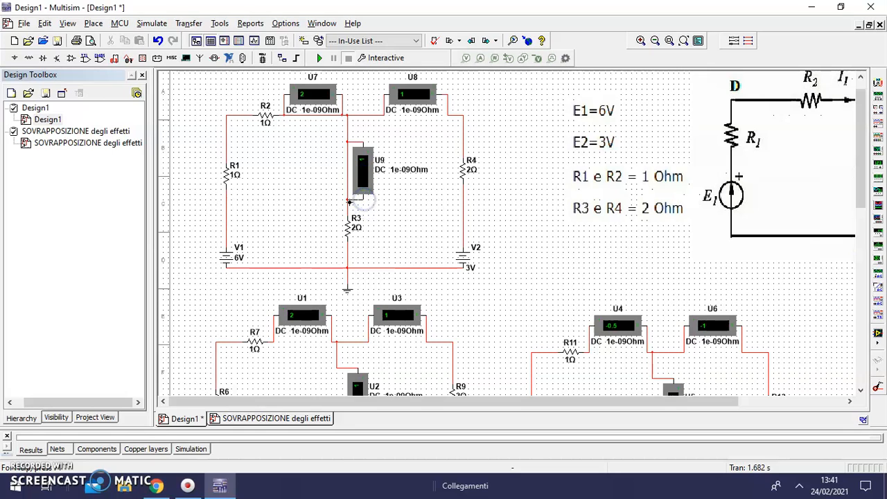
left_click(349, 201)
left_click(348, 177)
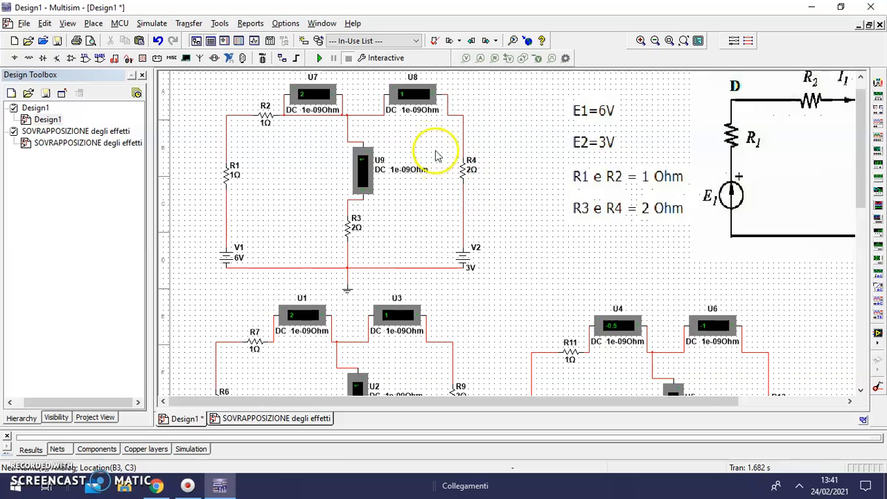
- Test the circuit with a short interactive simulation and delete the leftover top-wire segment that bypasses ammeter U7
left_click(318, 58)
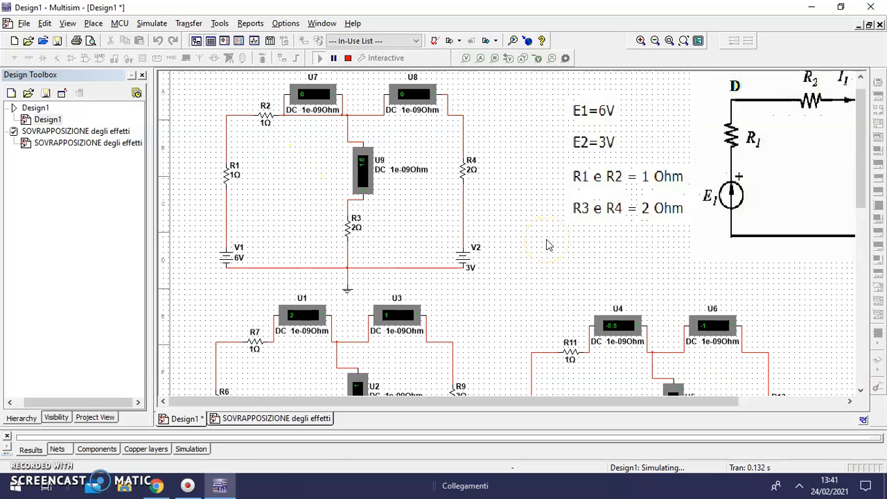
left_click(348, 59)
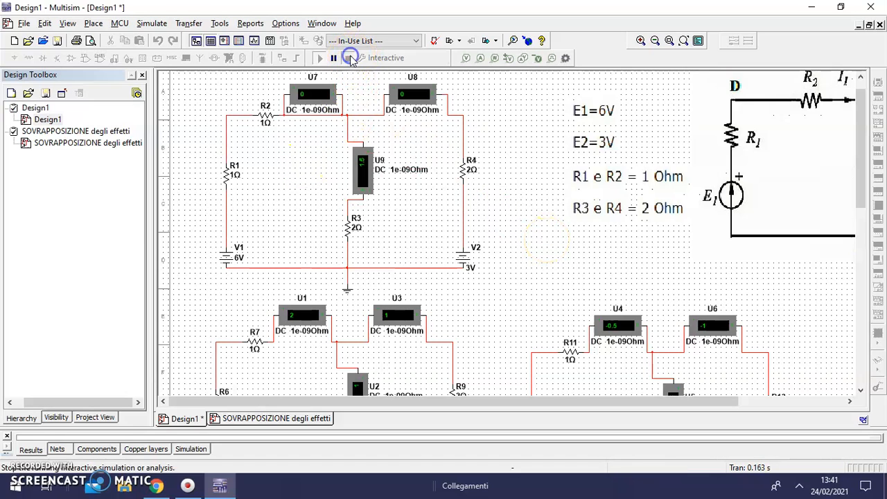
left_click(313, 118)
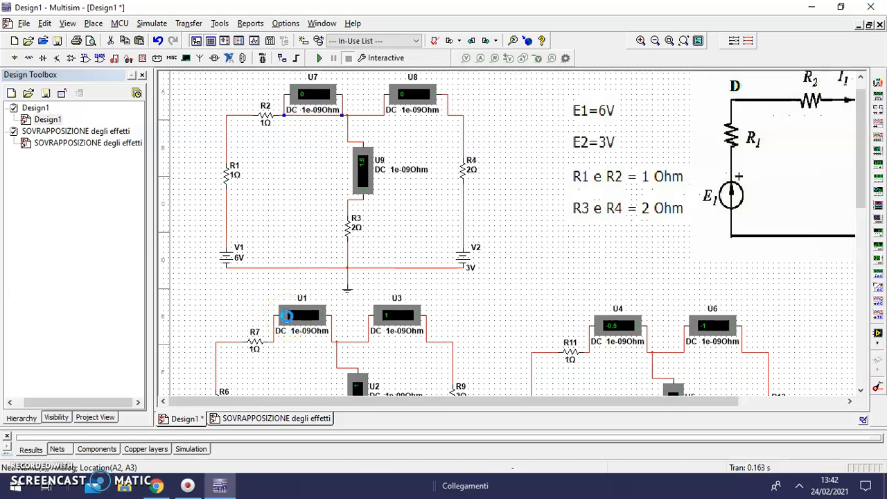
- Run the interactive simulation and compare the original circuit's three ammeter currents with the matching branches of both single-source circuits
left_click(321, 59)
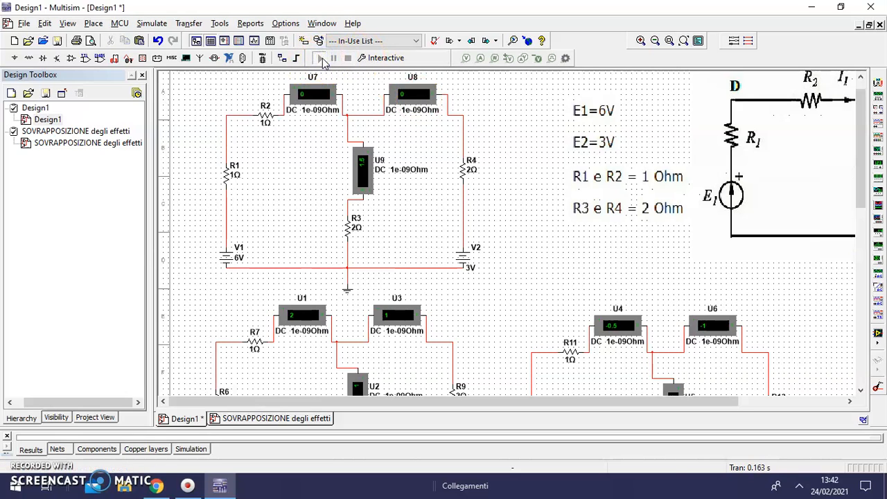
left_click(321, 58)
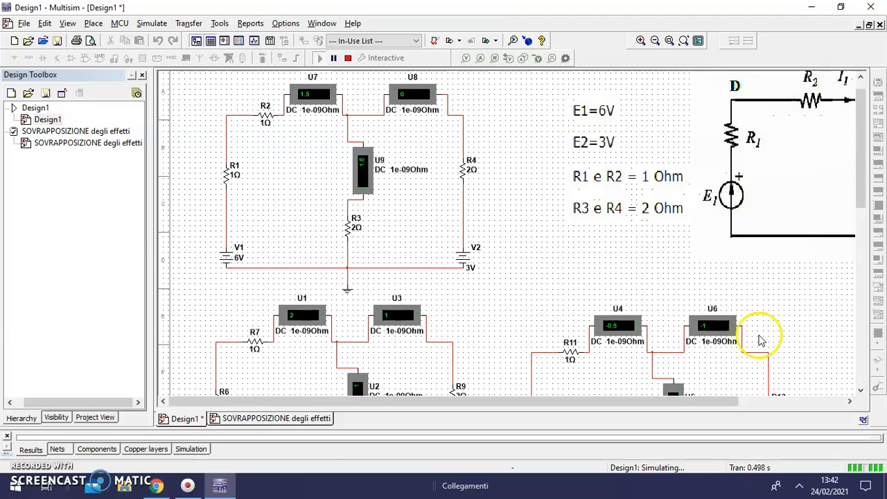
left_click(860, 389)
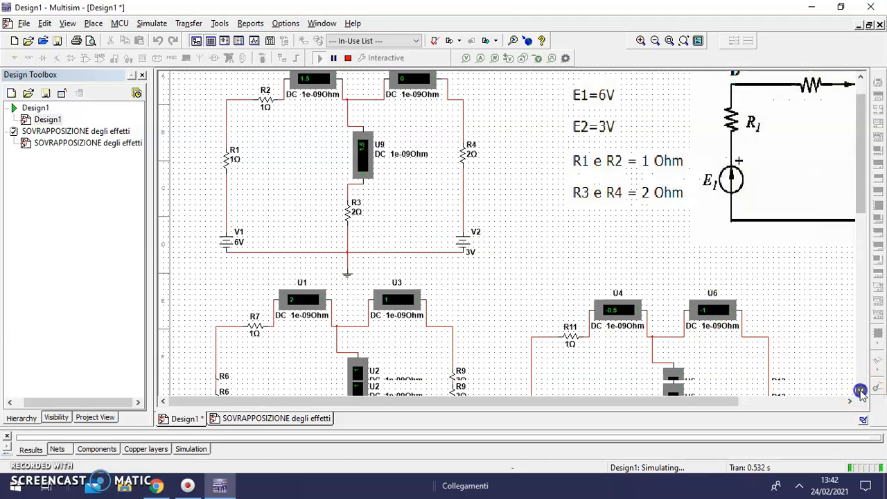
left_click(859, 388)
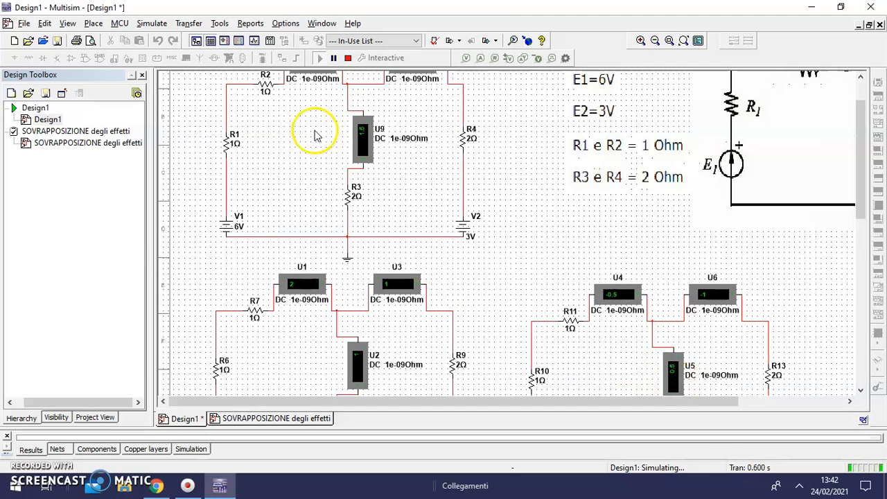
left_click(864, 91)
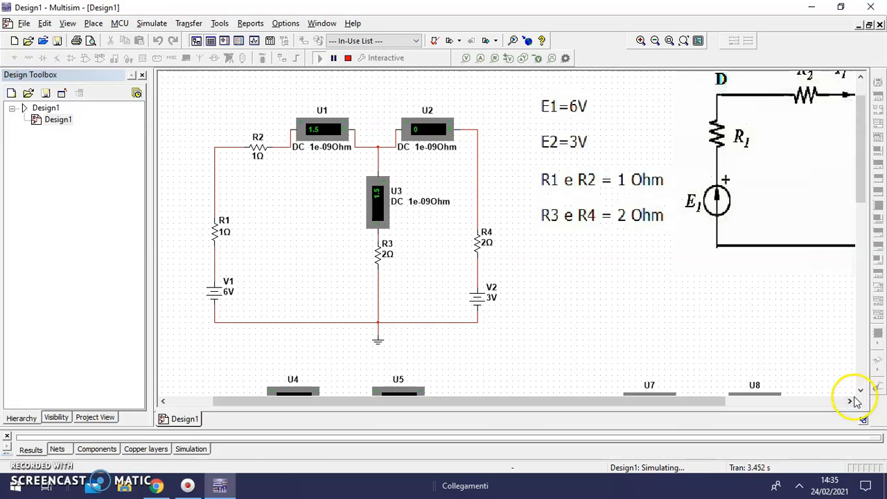
left_click(859, 390)
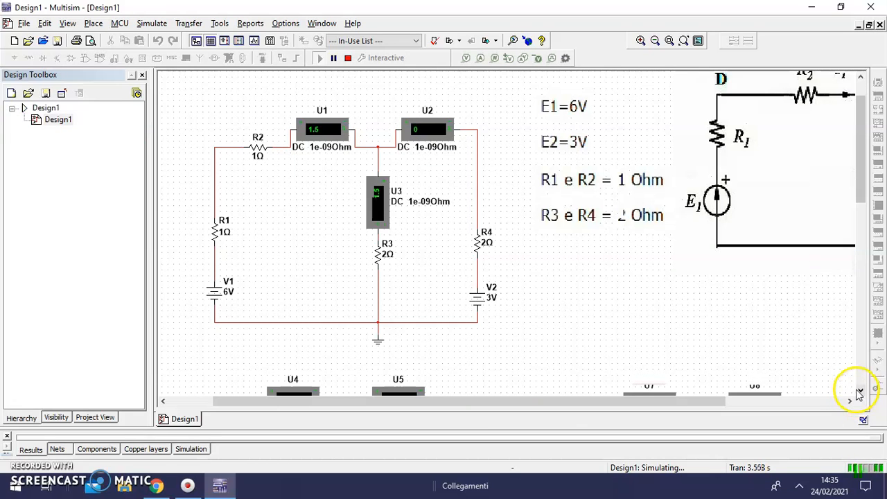